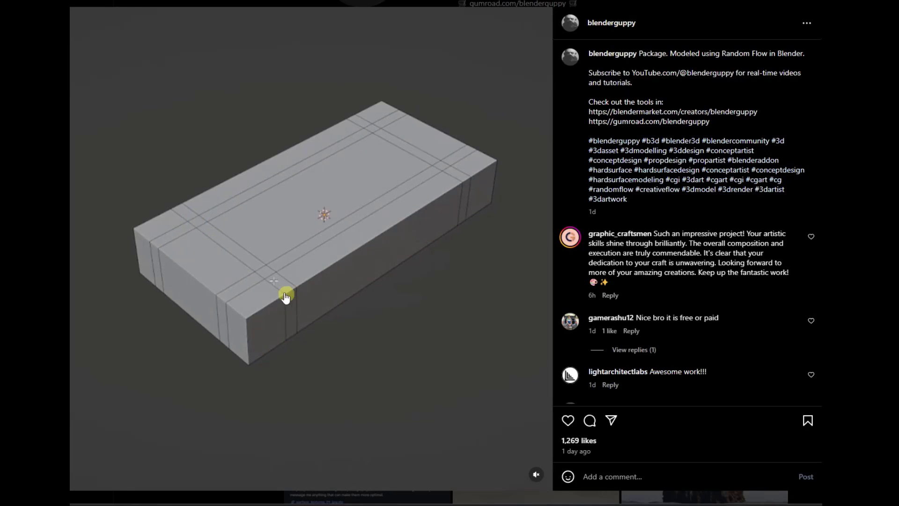
pyautogui.click(354, 265)
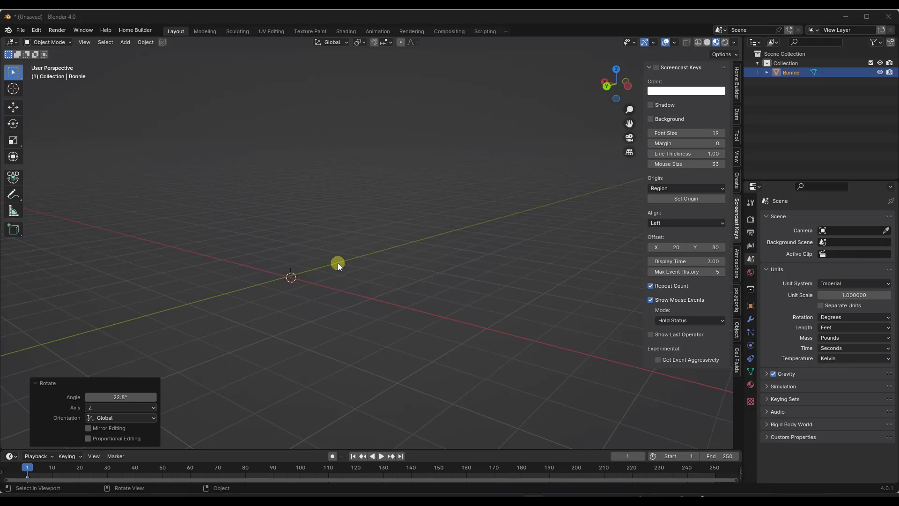
pyautogui.moveTo(355, 250)
pyautogui.mouseDown(button='middle')
pyautogui.moveTo(354, 259)
pyautogui.moveTo(338, 261)
pyautogui.moveTo(355, 258)
pyautogui.mouseUp(button='middle')
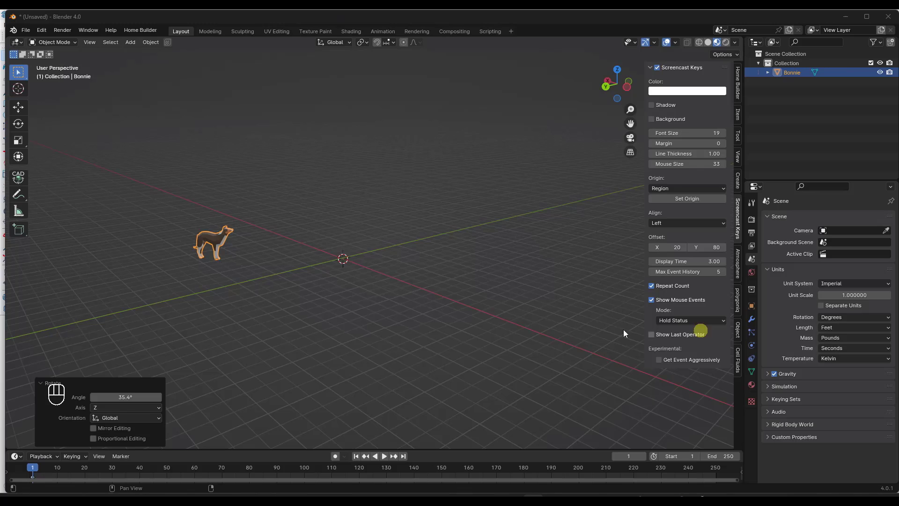
pyautogui.moveTo(398, 262); pyautogui.dragTo(380, 268, button='middle')
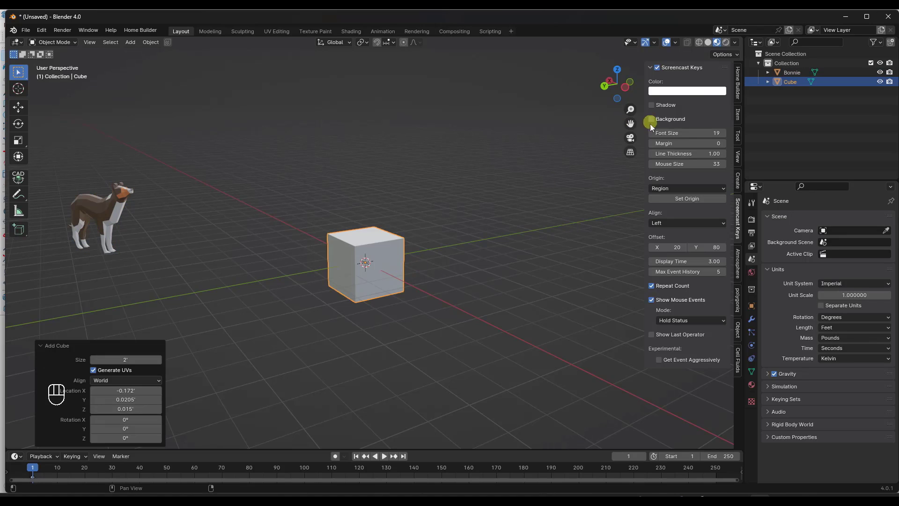
# Step: Hide the sidebar and flatten the cube along Z to about 0.087 of its height
pyautogui.press('n')
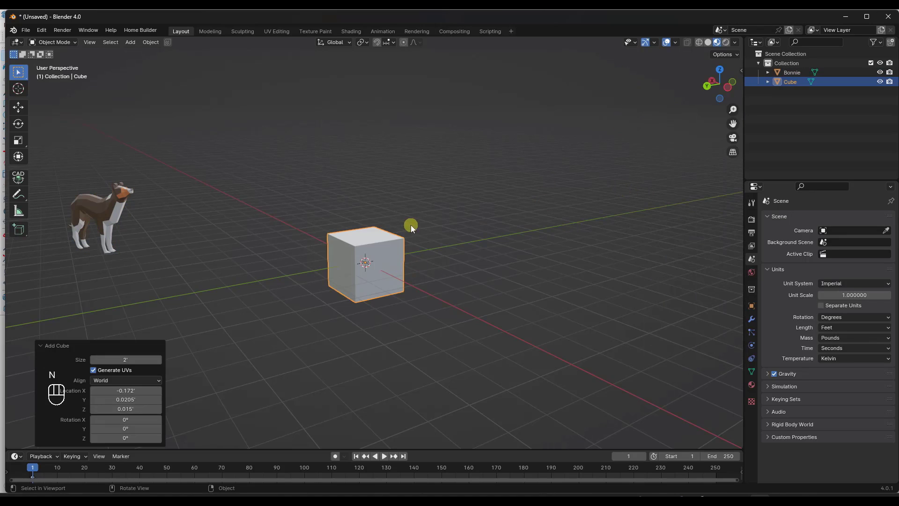
pyautogui.moveTo(366, 266); pyautogui.dragTo(380, 276, button='middle')
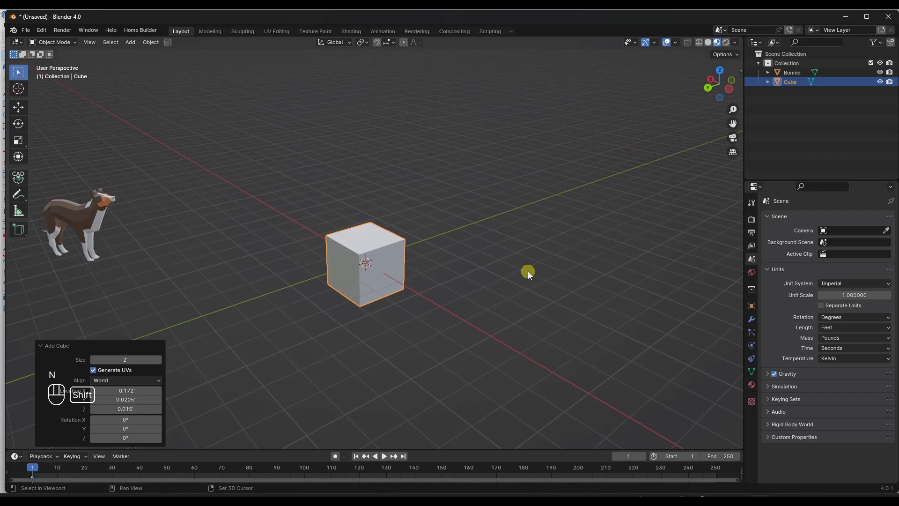
pyautogui.press('s')
pyautogui.press('z')
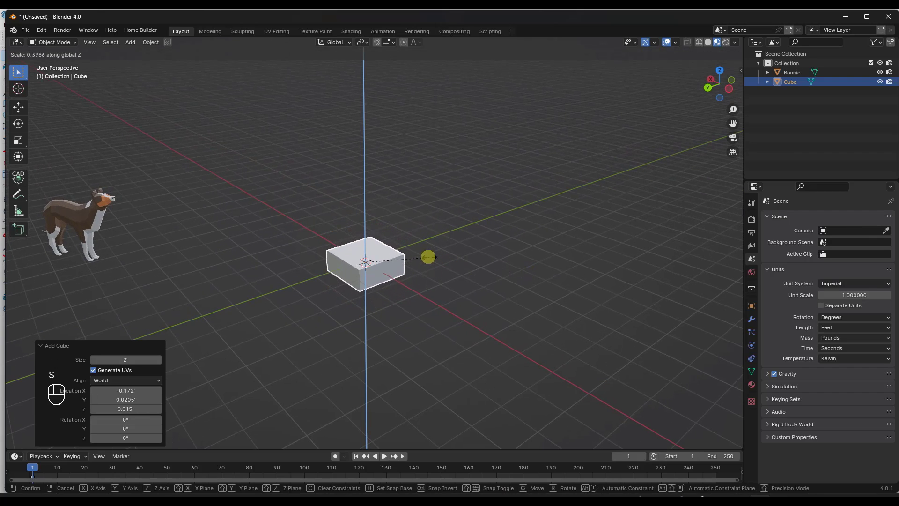
pyautogui.click(377, 261)
# Step: Scale the flat slab by about 3.7 in X and Y, and narrow it along X by a factor of about 0.49
pyautogui.scroll(3, 384, 265)
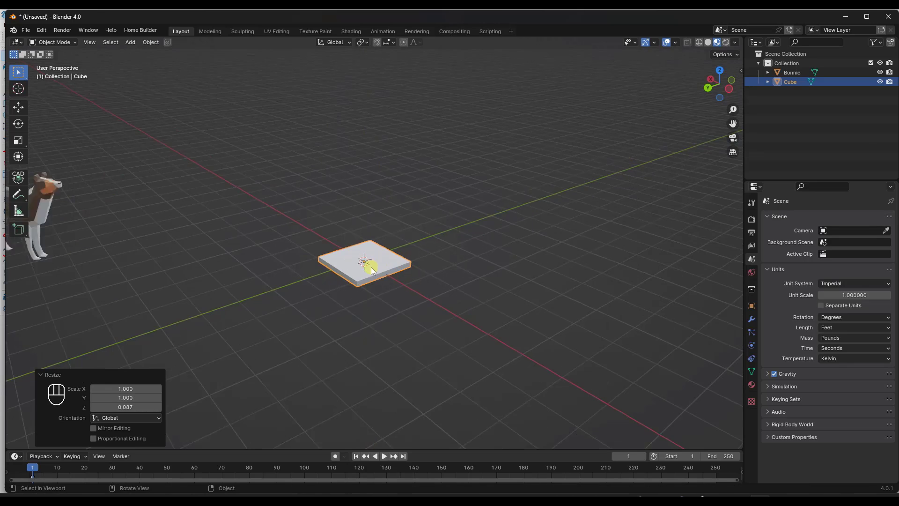
pyautogui.press('s')
pyautogui.hotkey('shift', 'z')
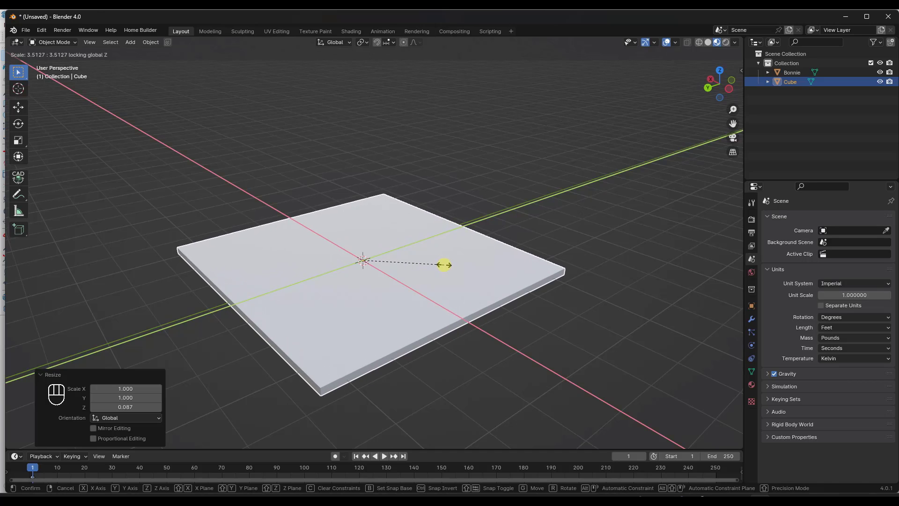
pyautogui.click(448, 266)
pyautogui.press('s')
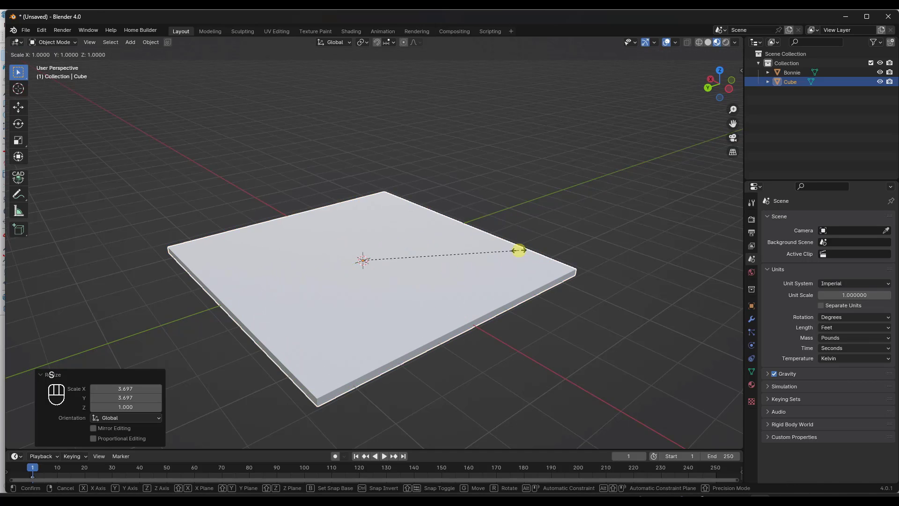
pyautogui.press('x')
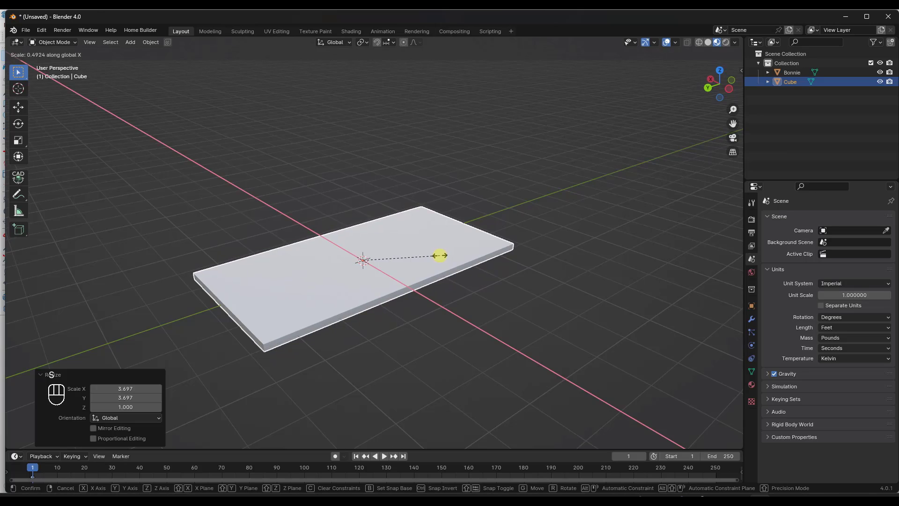
pyautogui.click(439, 254)
# Step: Try adding two evenly spaced edge loops across the slab in Edit Mode, and undo the cut
pyautogui.moveTo(384, 283); pyautogui.dragTo(403, 336, button='middle')
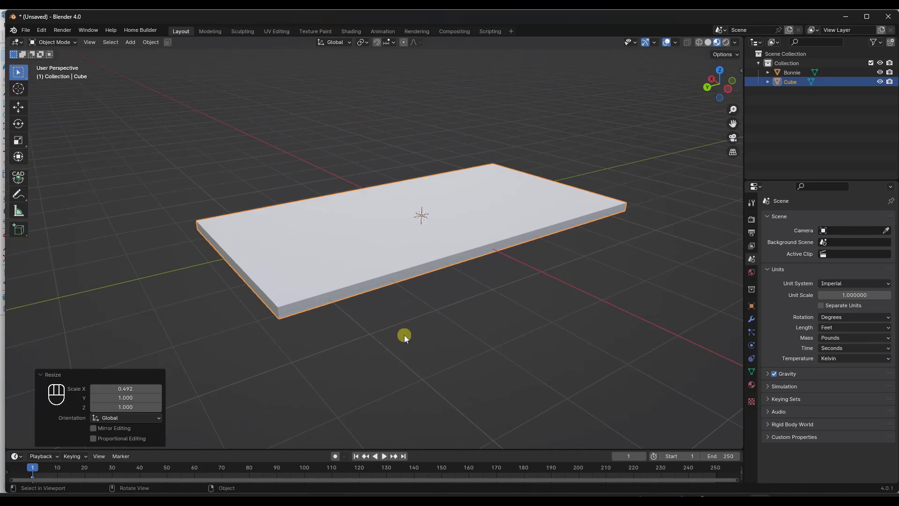
pyautogui.moveTo(462, 288); pyautogui.dragTo(493, 286, button='middle')
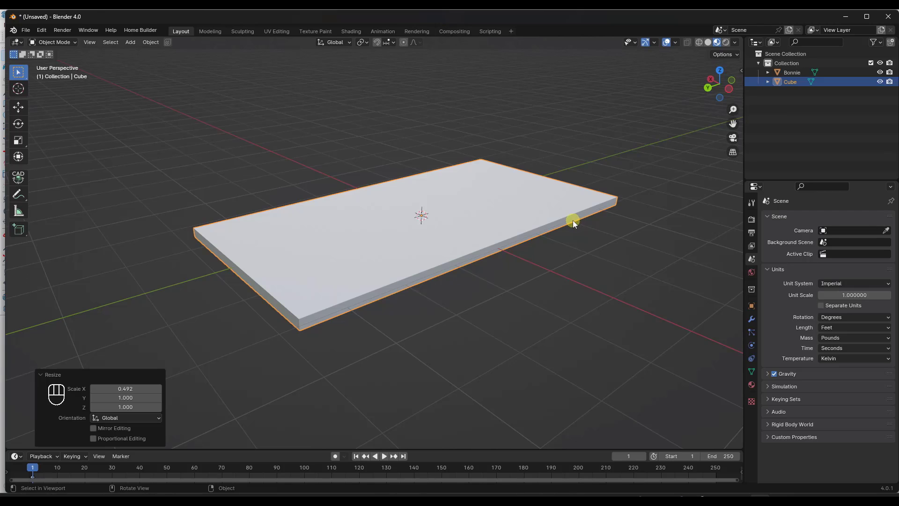
pyautogui.moveTo(417, 229); pyautogui.dragTo(522, 220, button='middle')
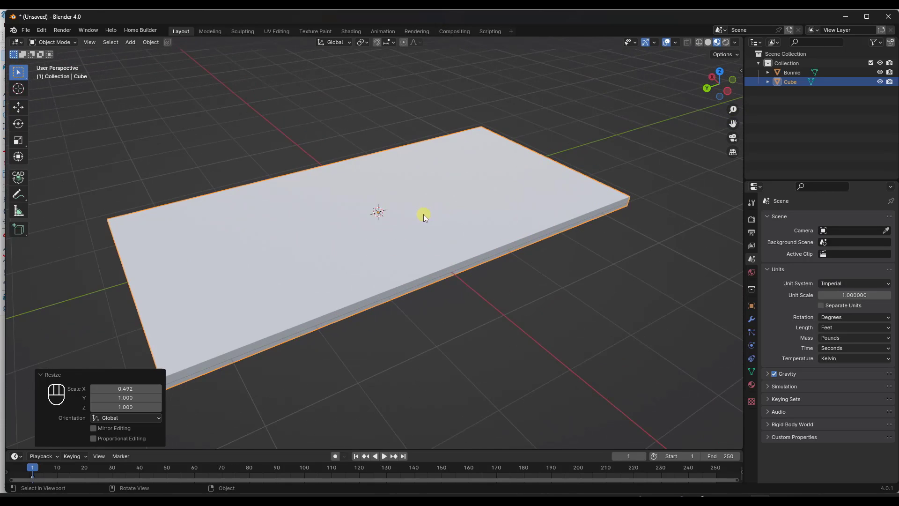
pyautogui.scroll(-2, 423, 214)
pyautogui.press('Tab')
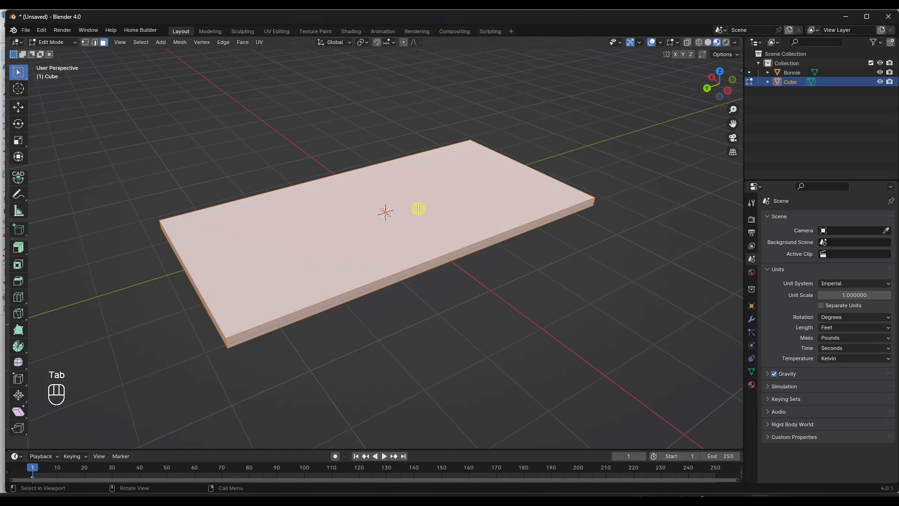
pyautogui.hotkey('ctrl', 'r')
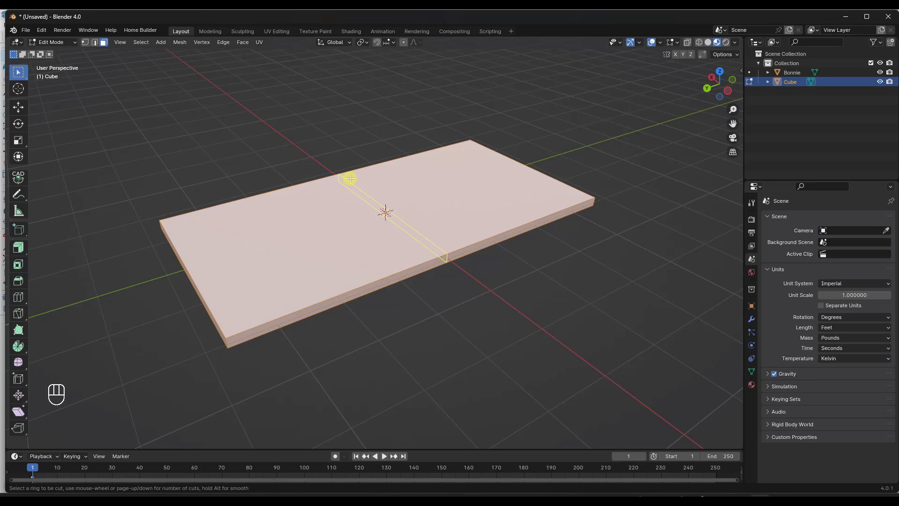
pyautogui.scroll(1, 351, 178)
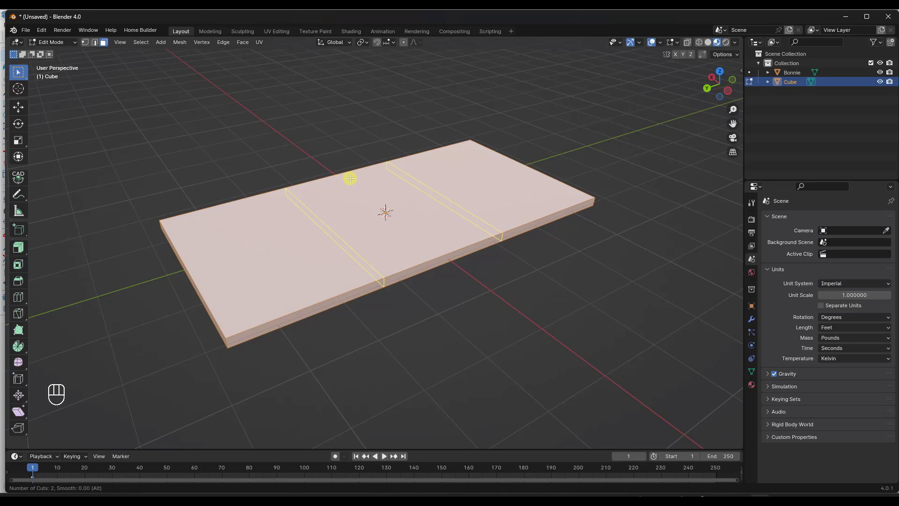
pyautogui.click(350, 179)
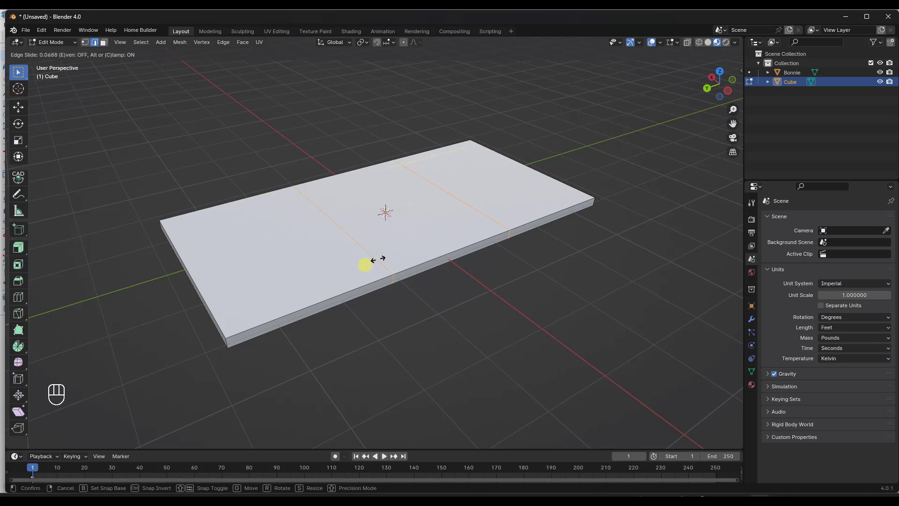
pyautogui.rightClick(401, 254)
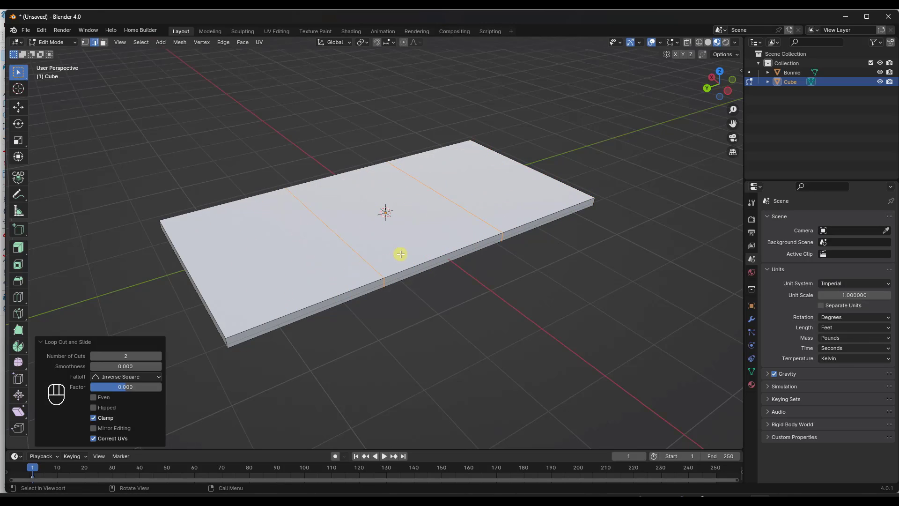
pyautogui.hotkey('ctrl', 'z')
# Step: Try placing single edge loops near each short end of the slab, one at a time, and undo them
pyautogui.hotkey('ctrl', 'r')
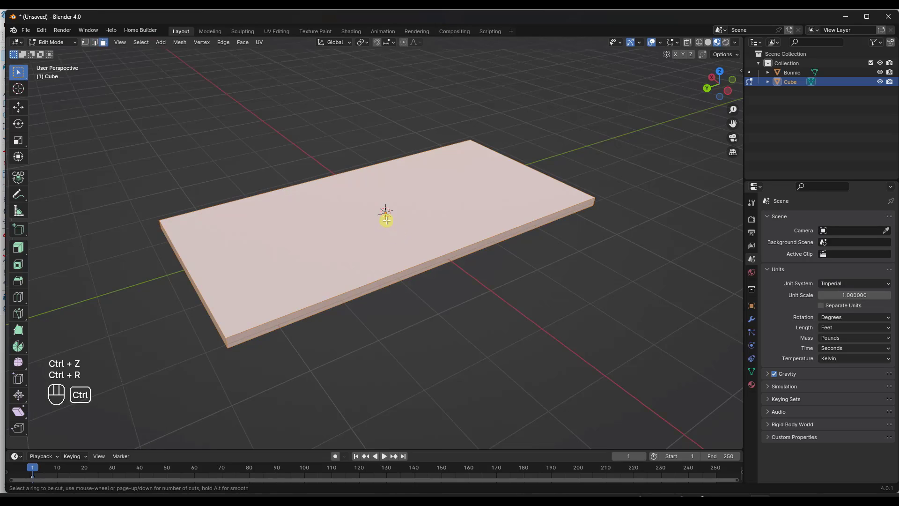
pyautogui.click(346, 176)
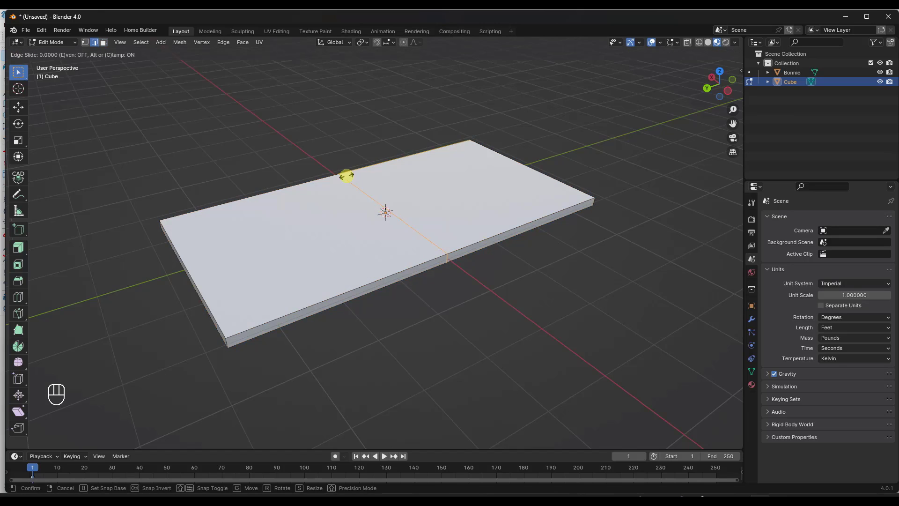
pyautogui.click(498, 188)
pyautogui.hotkey('ctrl', 'r')
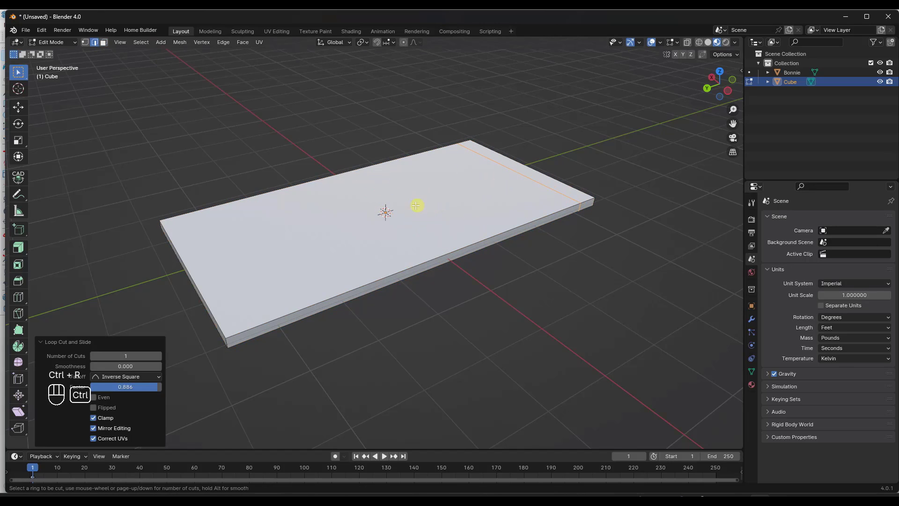
pyautogui.click(451, 251)
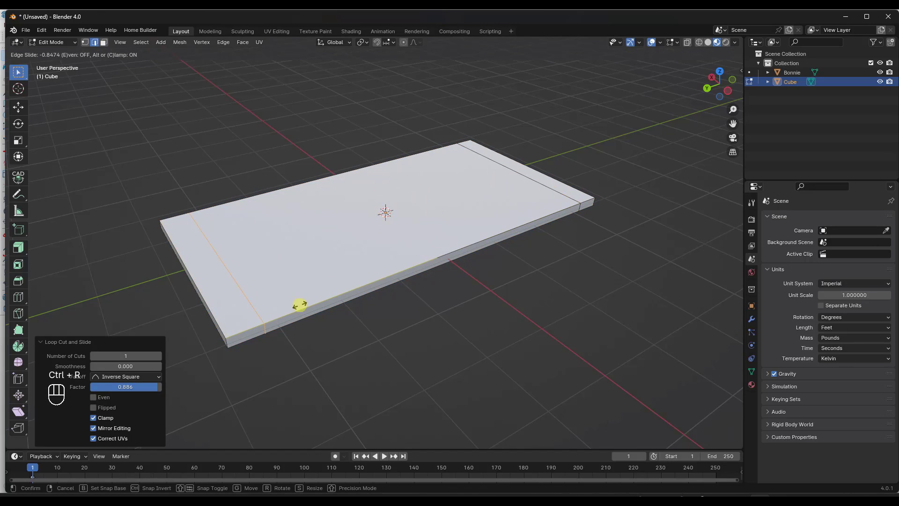
pyautogui.rightClick(309, 307)
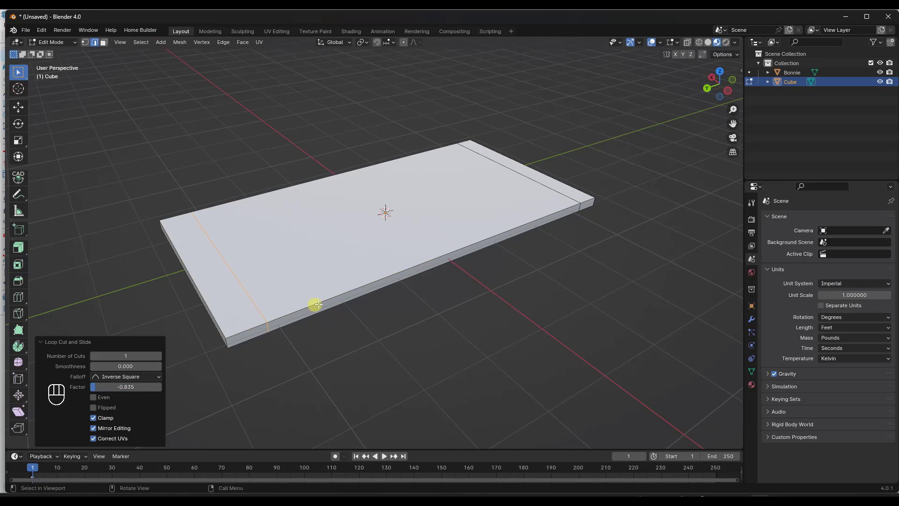
pyautogui.hotkey('ctrl', 'z')
pyautogui.hotkey('ctrl', 'z')
pyautogui.hotkey('ctrl', 'z')
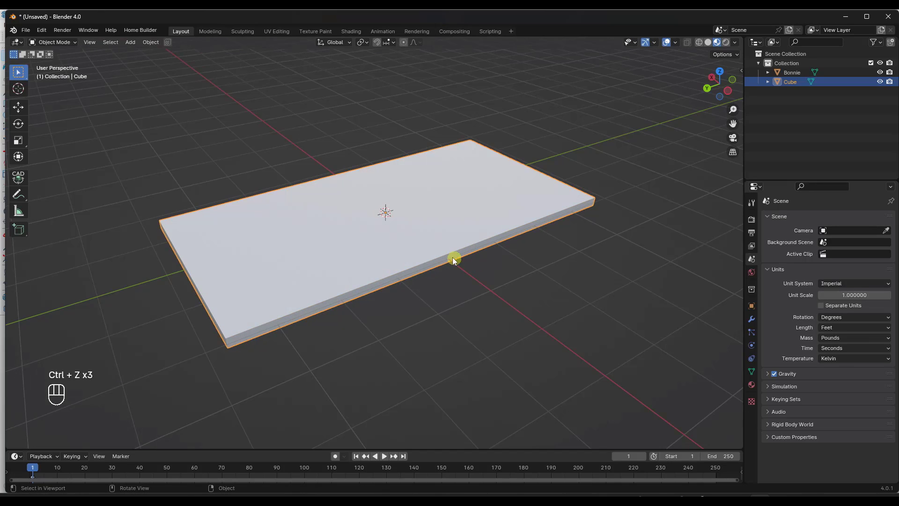
# Step: Add one edge loop across the slab in Edit Mode, leaving it centred between the short ends
pyautogui.press('Tab')
pyautogui.hotkey('ctrl', 'r')
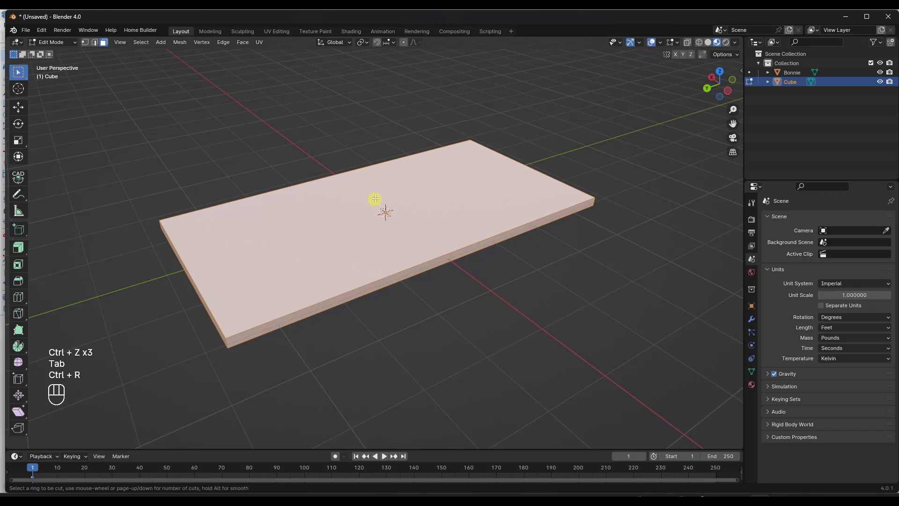
pyautogui.click(337, 181)
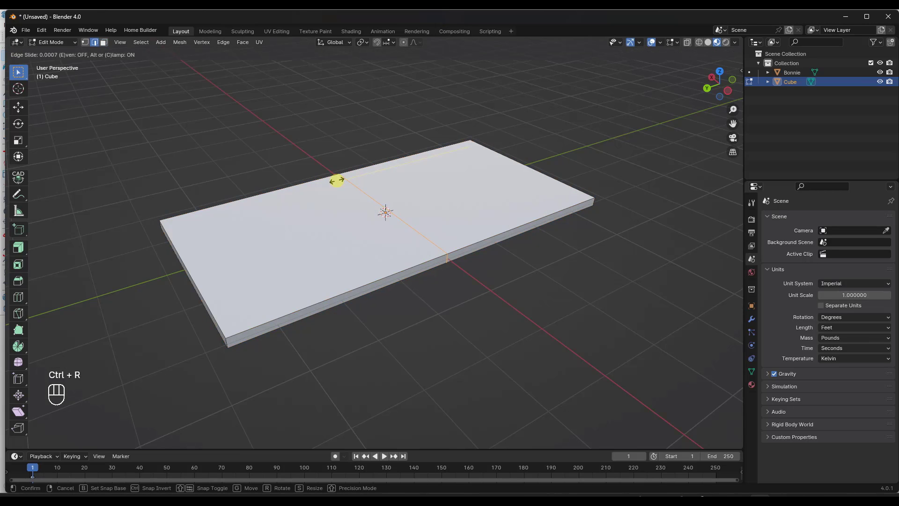
pyautogui.rightClick(337, 181)
# Step: Bevel the centre edge loop with one segment and a width of about 0.82 ft, splitting it into two loops near the short ends
pyautogui.moveTo(421, 257); pyautogui.dragTo(444, 269, button='middle')
pyautogui.scroll(1, 439, 265)
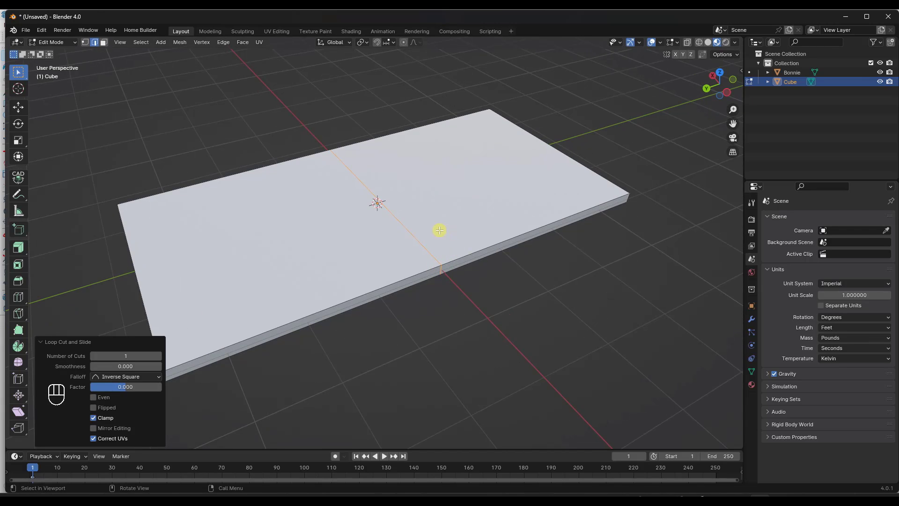
pyautogui.hotkey('ctrl', 'b')
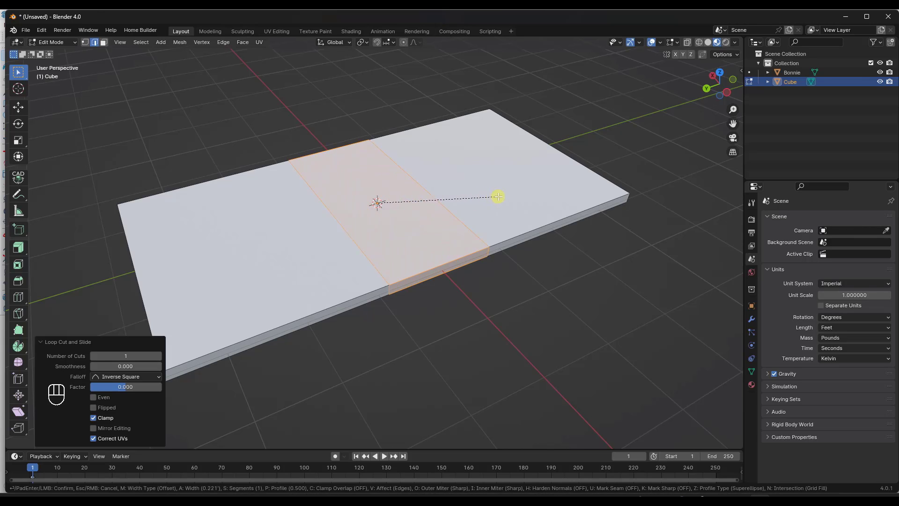
pyautogui.scroll(3, 498, 197)
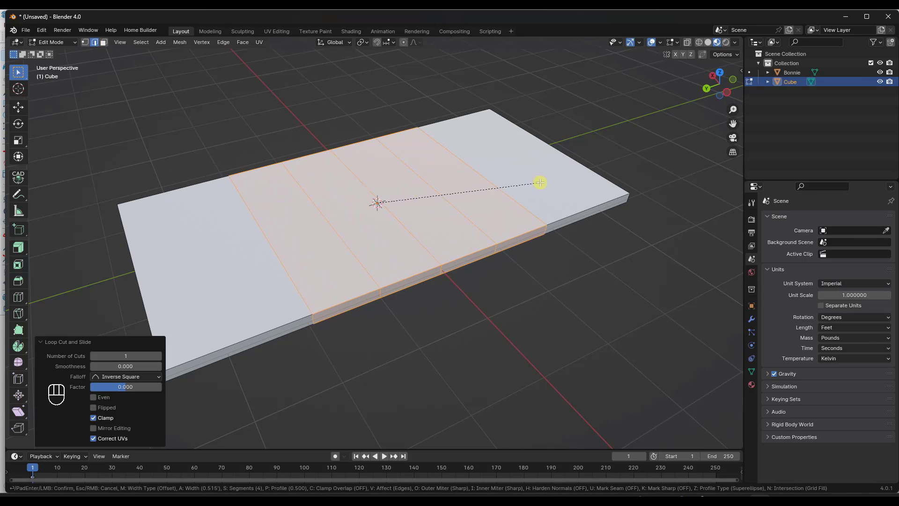
pyautogui.scroll(1, 560, 174)
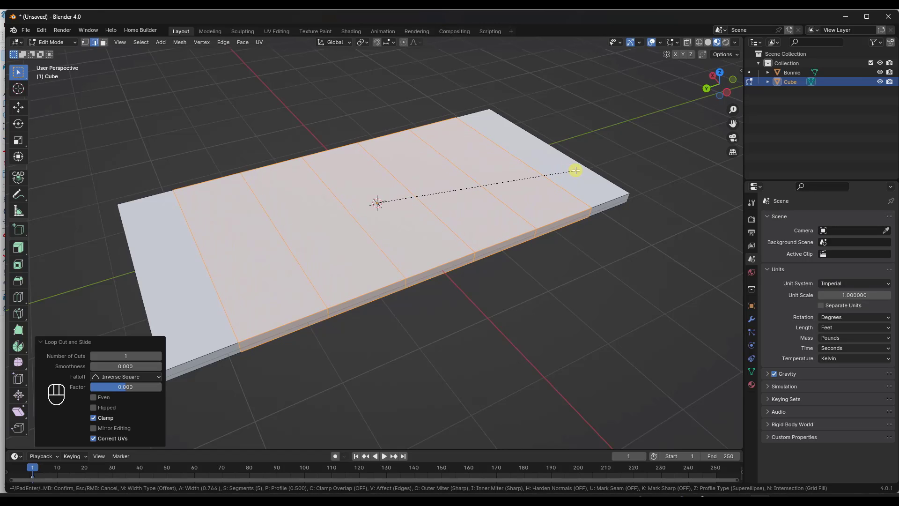
pyautogui.scroll(-1, 578, 171)
pyautogui.click(584, 173)
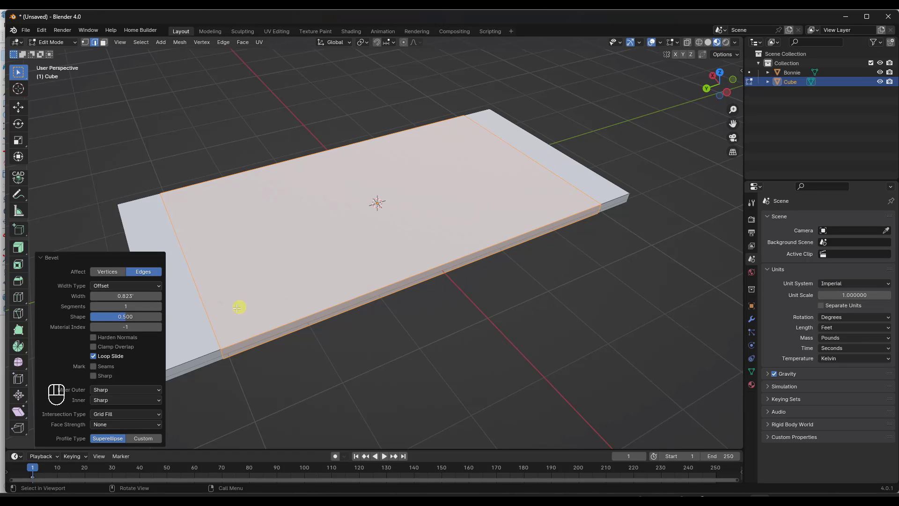
# Step: Select both edge loops near the slab's short ends and bevel them about 0.037 ft wide into narrow strips
pyautogui.click(197, 286)
pyautogui.moveTo(228, 289); pyautogui.dragTo(236, 283, button='middle')
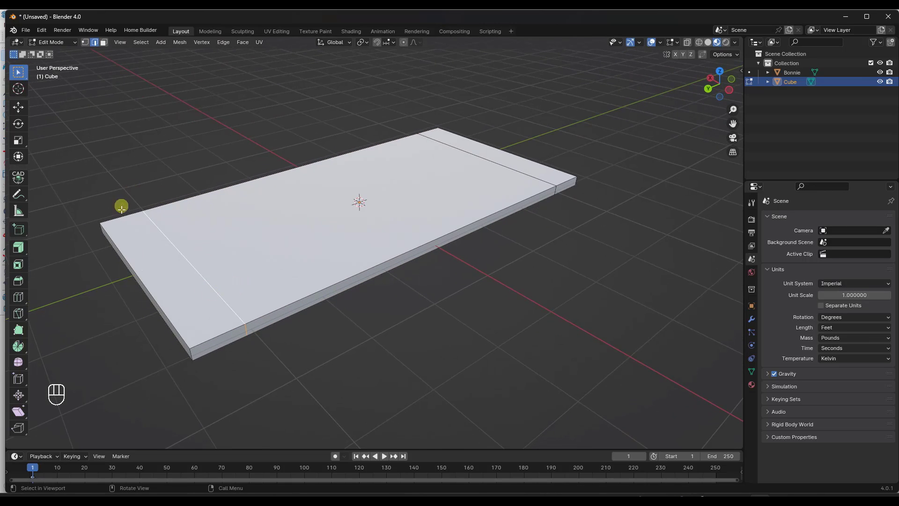
pyautogui.keyDown('alt'); pyautogui.keyDown('shift'); pyautogui.click(538, 178); pyautogui.keyUp('shift'); pyautogui.keyUp('alt')
pyautogui.moveTo(466, 259); pyautogui.dragTo(442, 258, button='middle')
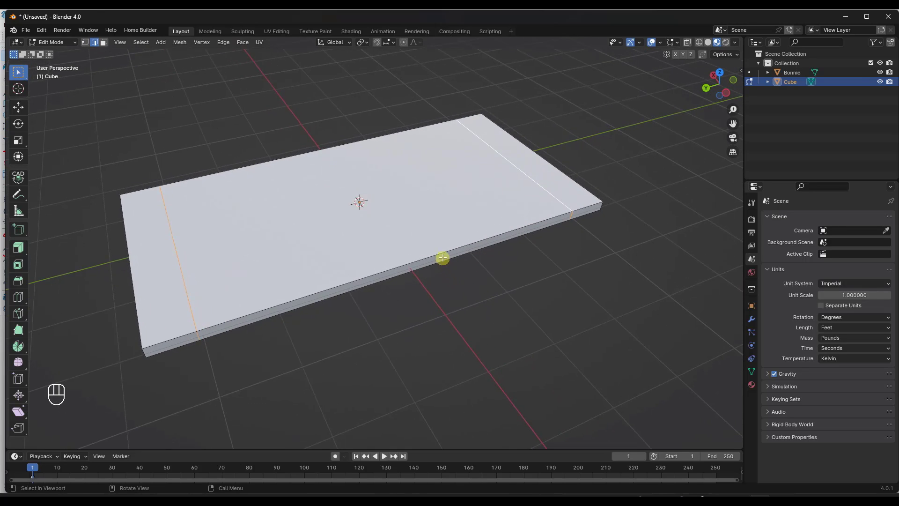
pyautogui.hotkey('ctrl', 'b')
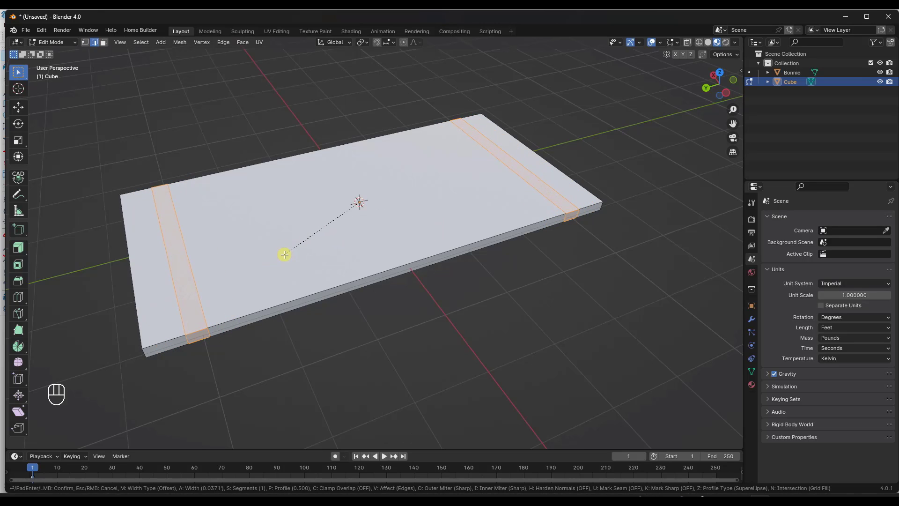
pyautogui.click(285, 254)
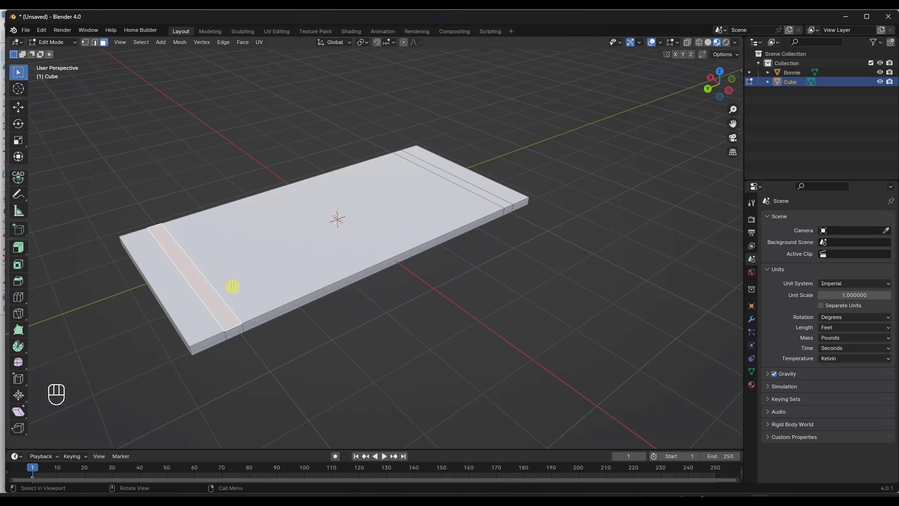
# Step: Select the narrow face loops around the slab near both short ends
pyautogui.moveTo(232, 285)
pyautogui.mouseDown(button='middle')
pyautogui.moveTo(201, 267)
pyautogui.moveTo(218, 282)
pyautogui.mouseUp(button='middle')
pyautogui.scroll(1, 251, 305)
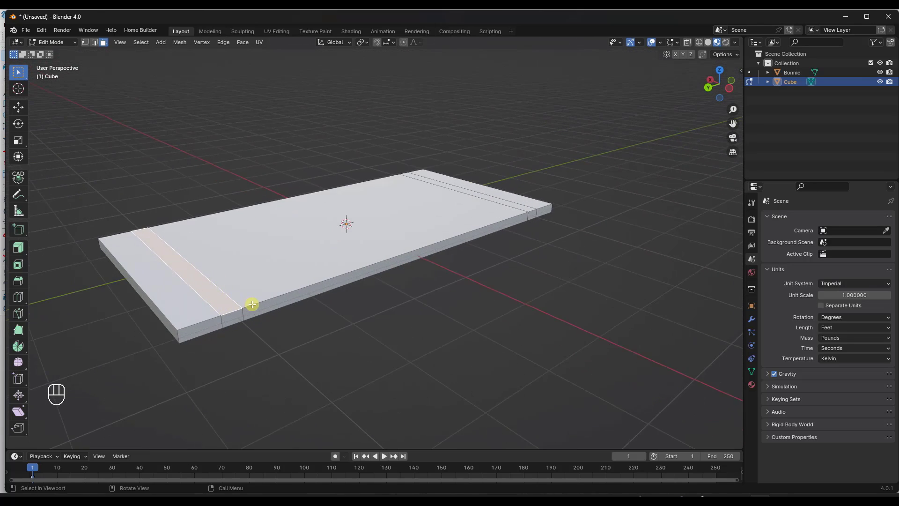
pyautogui.scroll(-1, 253, 298)
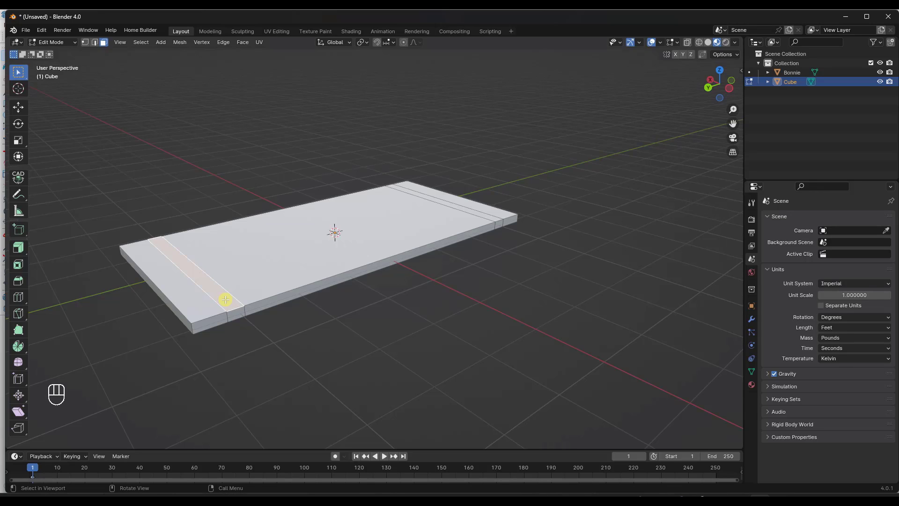
pyautogui.press('a')
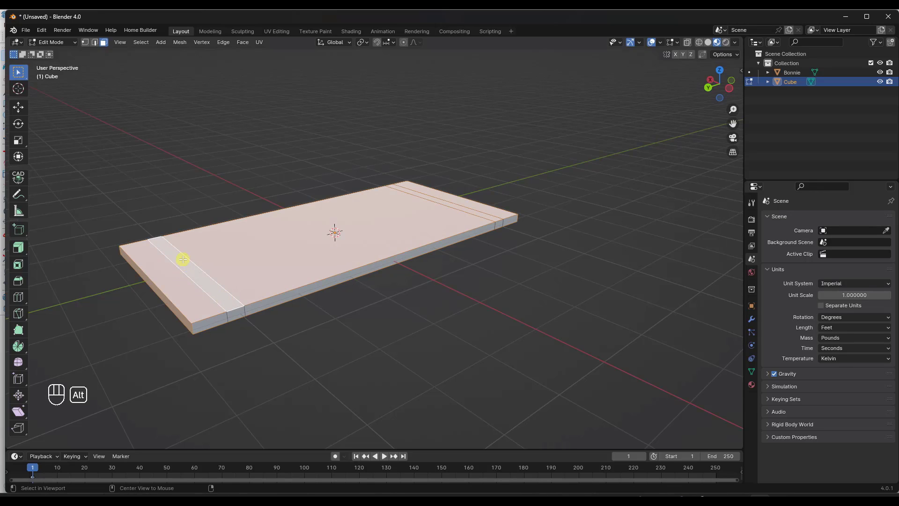
pyautogui.keyDown('alt'); pyautogui.click(234, 310); pyautogui.keyUp('alt')
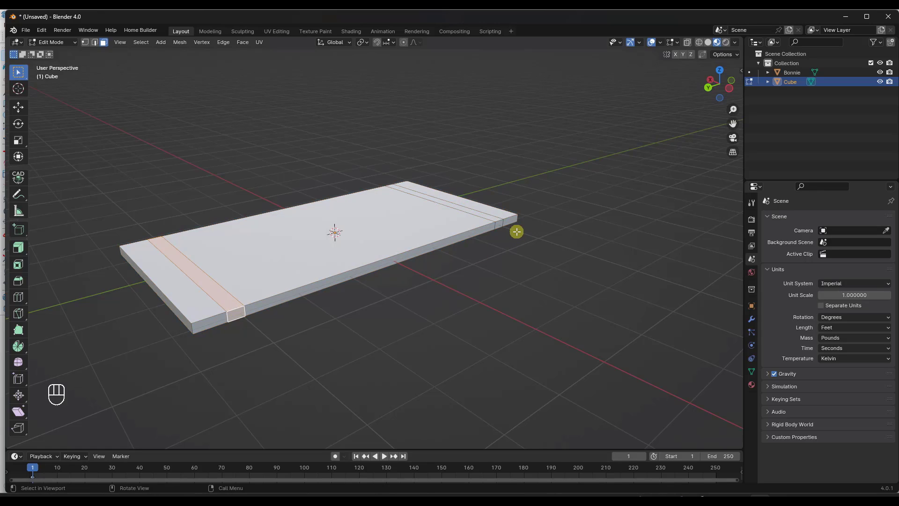
pyautogui.keyDown('alt'); pyautogui.keyDown('shift'); pyautogui.click(502, 230); pyautogui.keyUp('shift'); pyautogui.keyUp('alt')
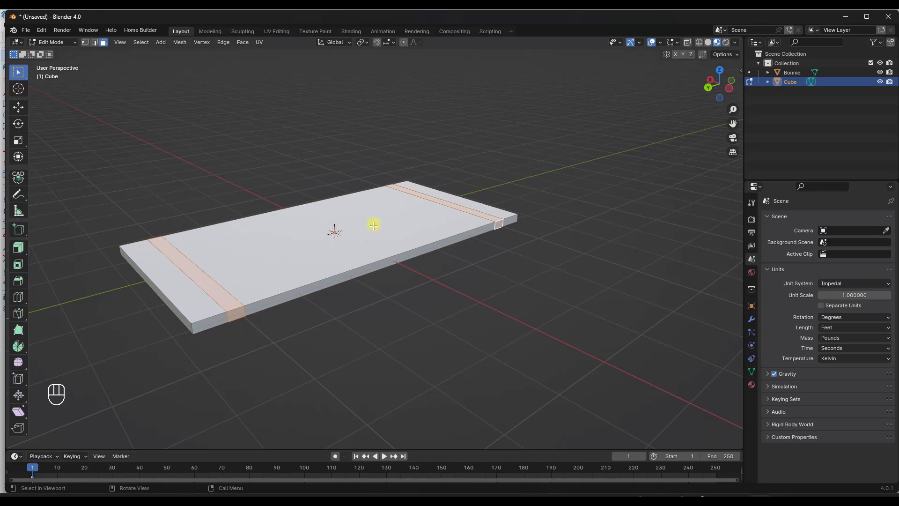
pyautogui.moveTo(445, 270); pyautogui.dragTo(448, 271, button='middle')
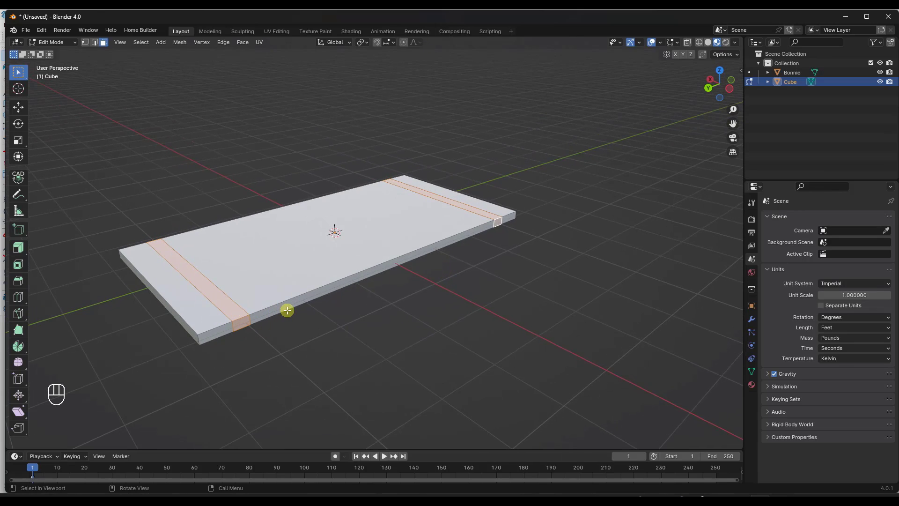
# Step: Duplicate the selected strip faces in place, separate them by selection into their own object, and return to Object Mode
pyautogui.hotkey('shift', 'd')
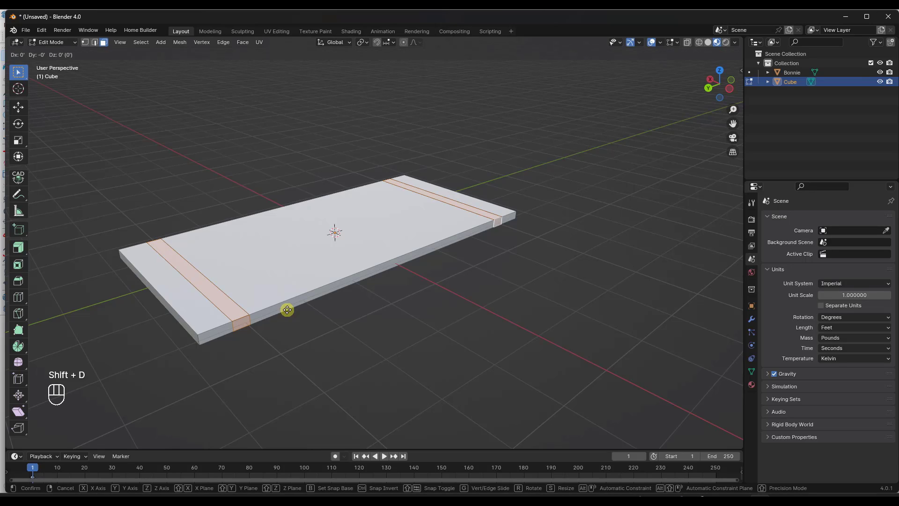
pyautogui.rightClick(287, 309)
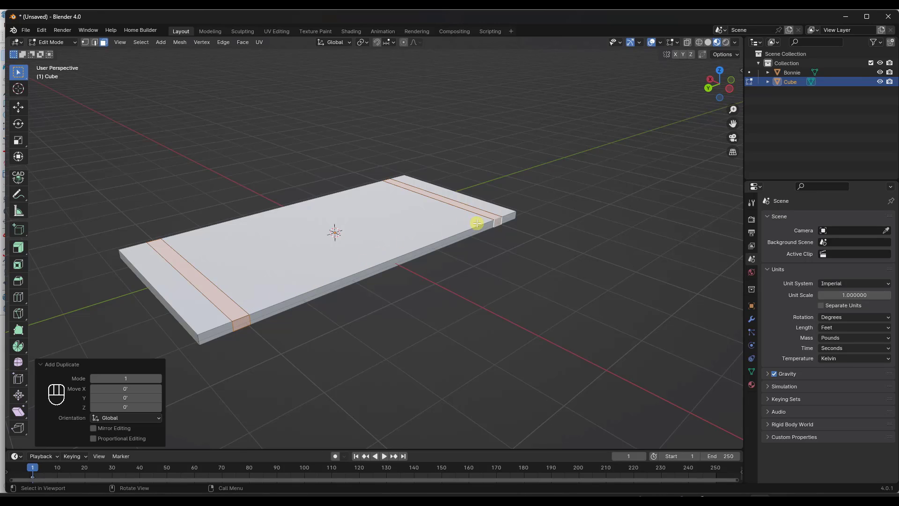
pyautogui.press('F3')
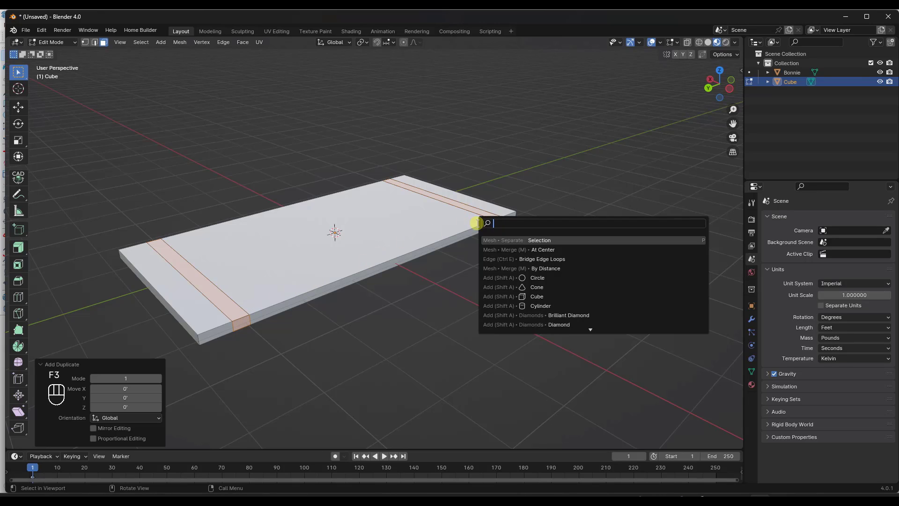
pyautogui.write('sel')
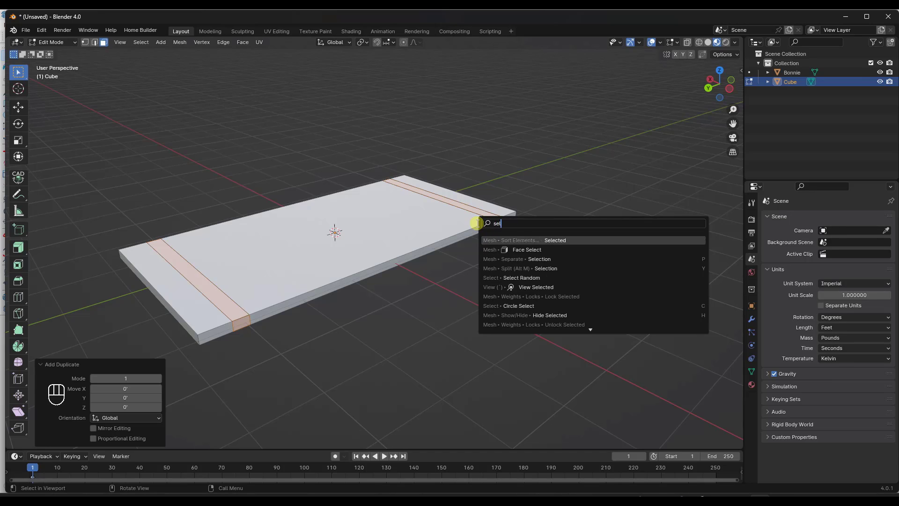
pyautogui.press('BackSpace')
pyautogui.press('BackSpace')
pyautogui.write('epa')
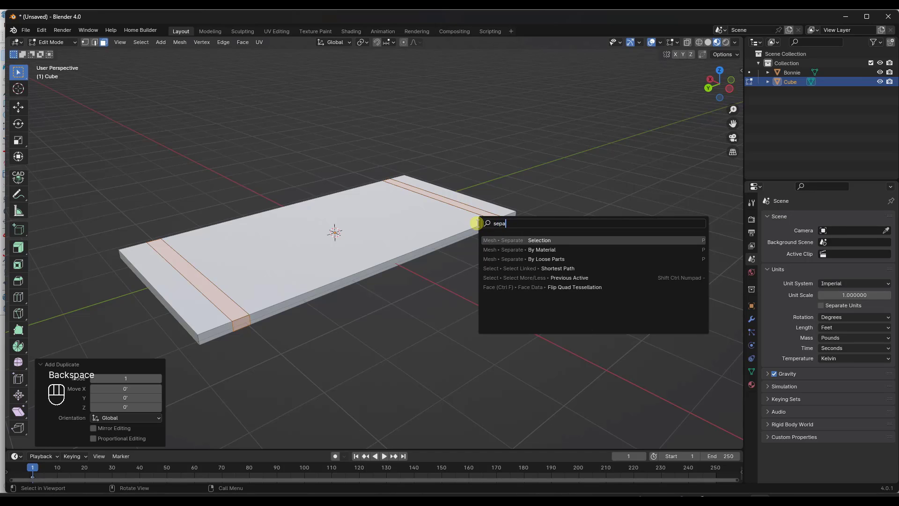
pyautogui.click(520, 240)
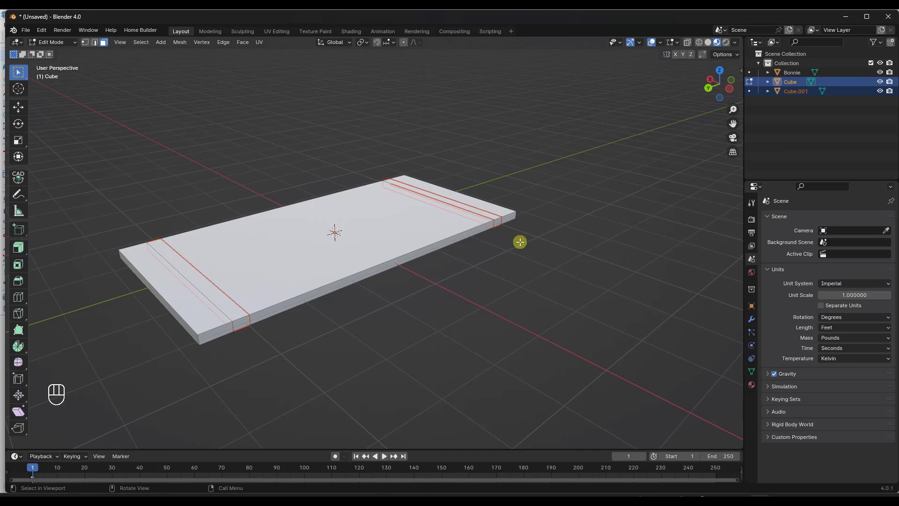
pyautogui.press('Tab')
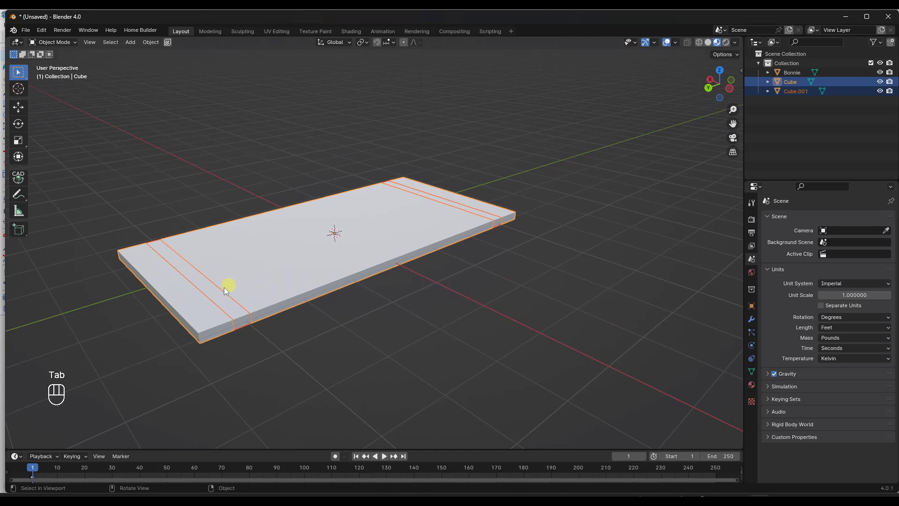
# Step: Hide the original slab object so only the two separated strips show in the viewport
pyautogui.click(881, 82)
pyautogui.click(881, 82)
pyautogui.click(880, 82)
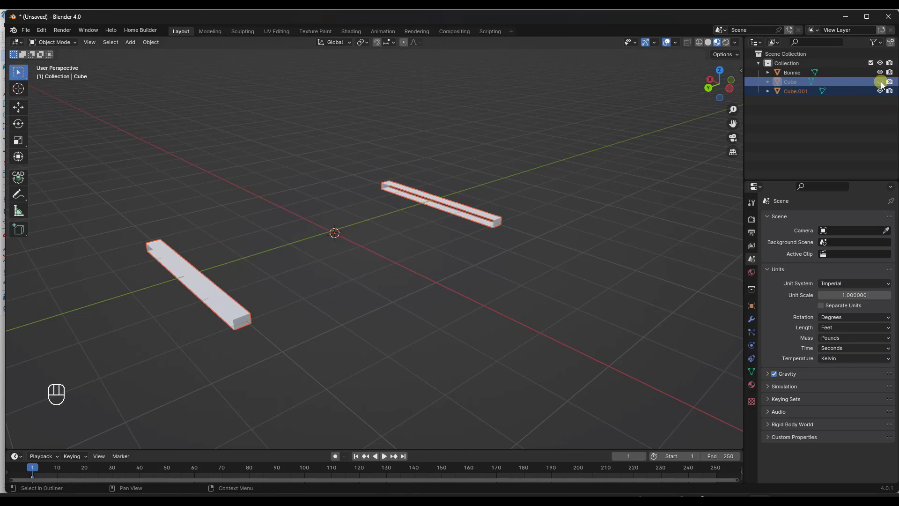
pyautogui.click(881, 82)
pyautogui.click(880, 82)
pyautogui.scroll(3, 236, 293)
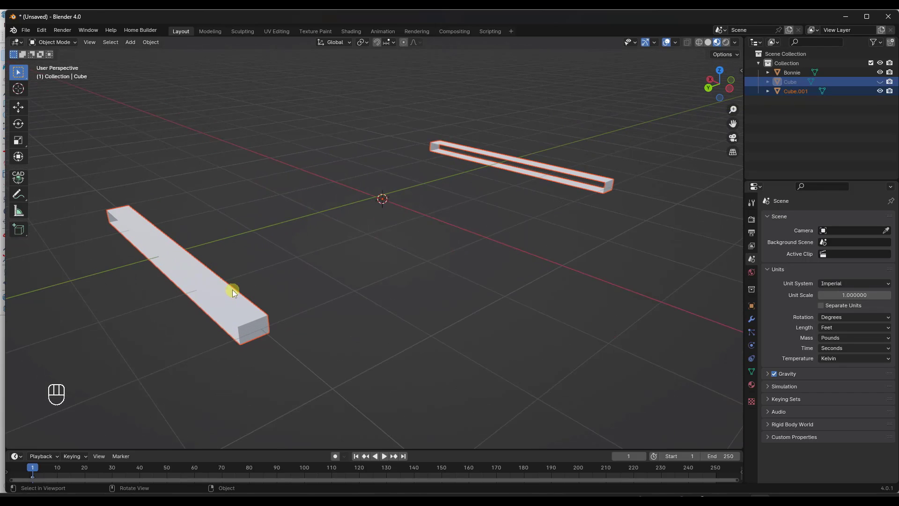
# Step: Try a Solidify modifier on the hidden slab with an offset of 1 and a thickness of about 1 ft
pyautogui.click(751, 318)
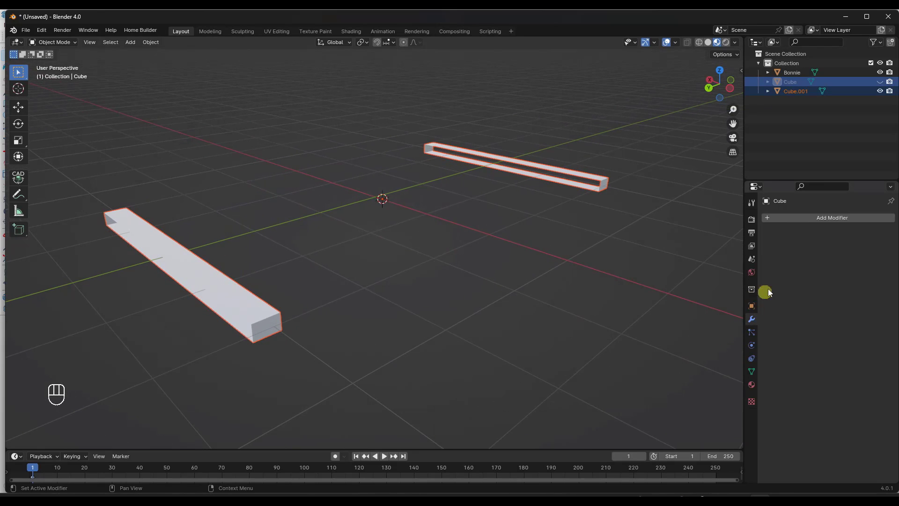
pyautogui.click(797, 217)
pyautogui.moveTo(760, 218)
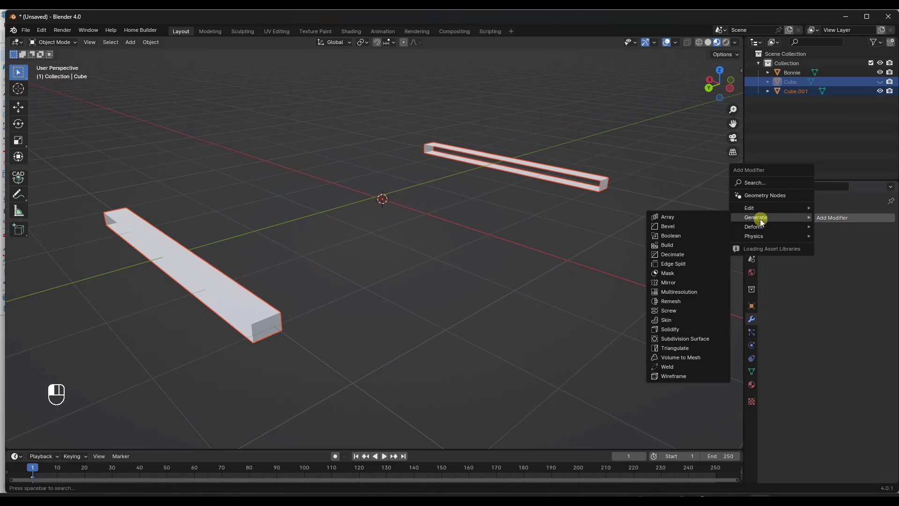
pyautogui.click(671, 329)
pyautogui.moveTo(246, 276); pyautogui.dragTo(420, 235, button='middle')
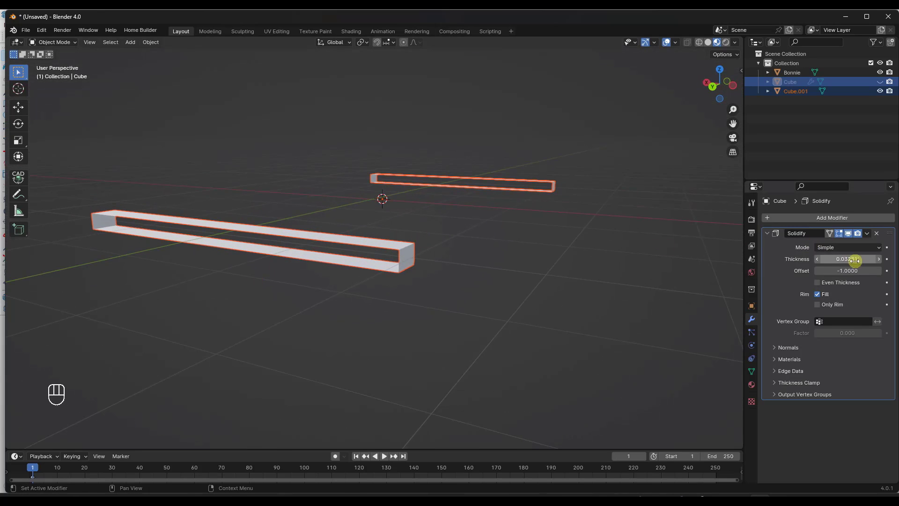
pyautogui.moveTo(836, 269); pyautogui.dragTo(867, 269)
pyautogui.moveTo(145, 269); pyautogui.dragTo(554, 236)
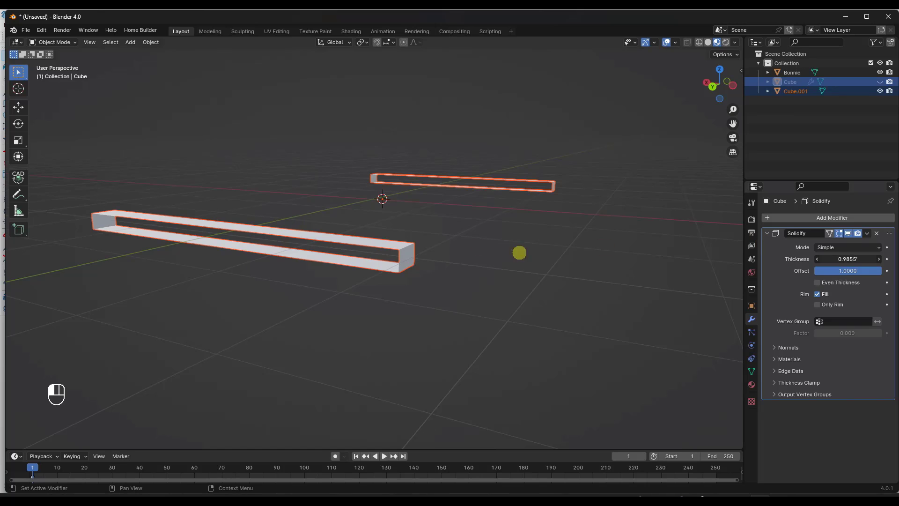
pyautogui.moveTo(644, 264); pyautogui.dragTo(640, 264)
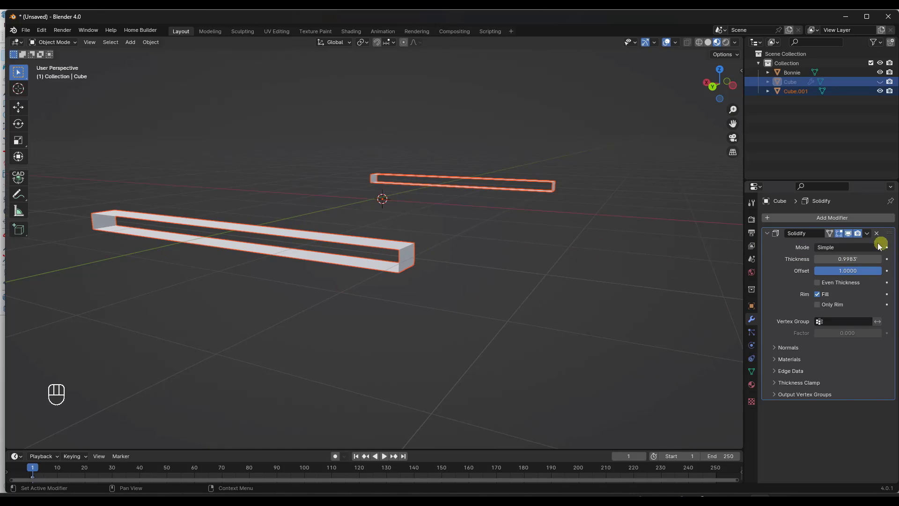
# Step: Undo the thickness change and remove the Solidify modifier from the hidden slab
pyautogui.moveTo(576, 231); pyautogui.dragTo(464, 247, button='middle')
pyautogui.click(480, 237)
pyautogui.hotkey('ctrl', 'z')
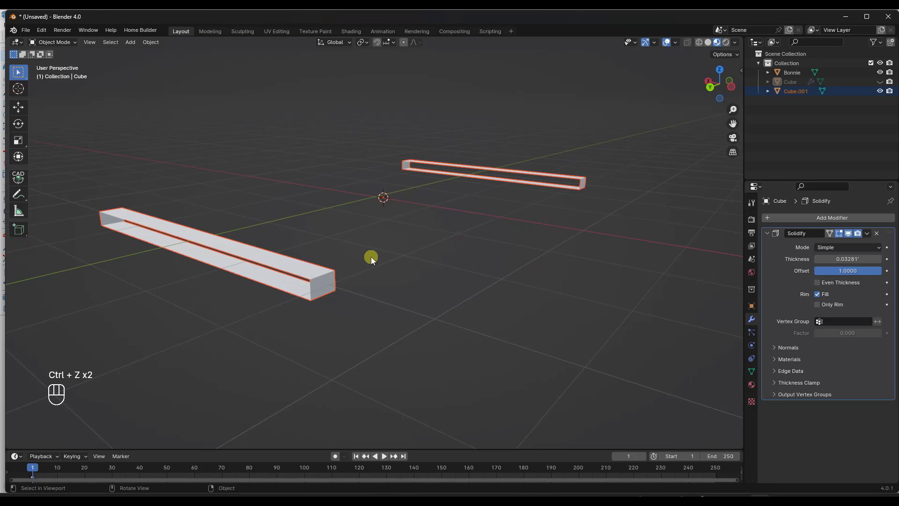
pyautogui.moveTo(354, 262); pyautogui.dragTo(355, 269, button='middle')
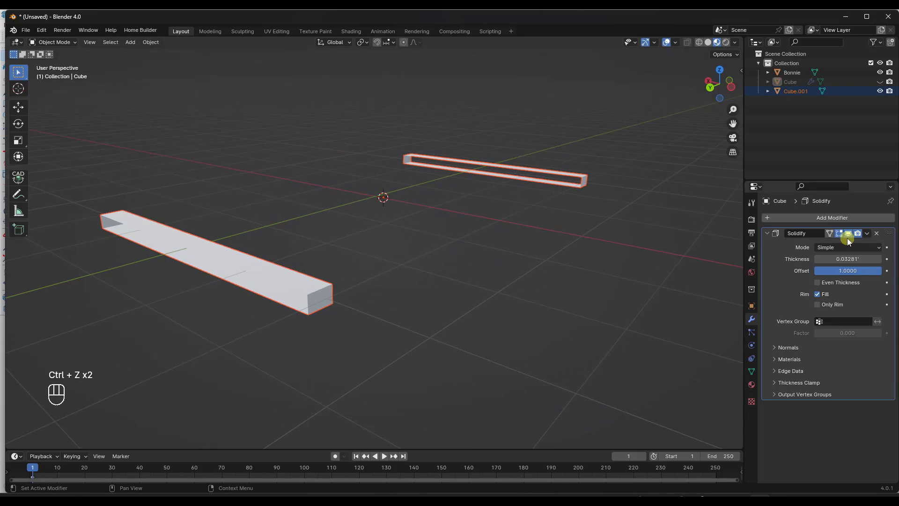
pyautogui.click(877, 233)
pyautogui.scroll(1, 300, 269)
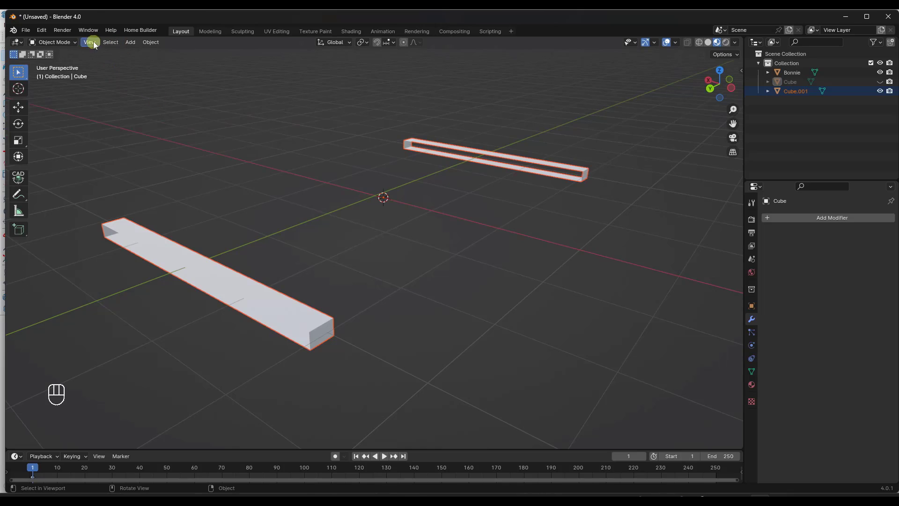
# Step: Apply the rotation and scale of the separated strips object
pyautogui.click(146, 42)
pyautogui.moveTo(173, 91)
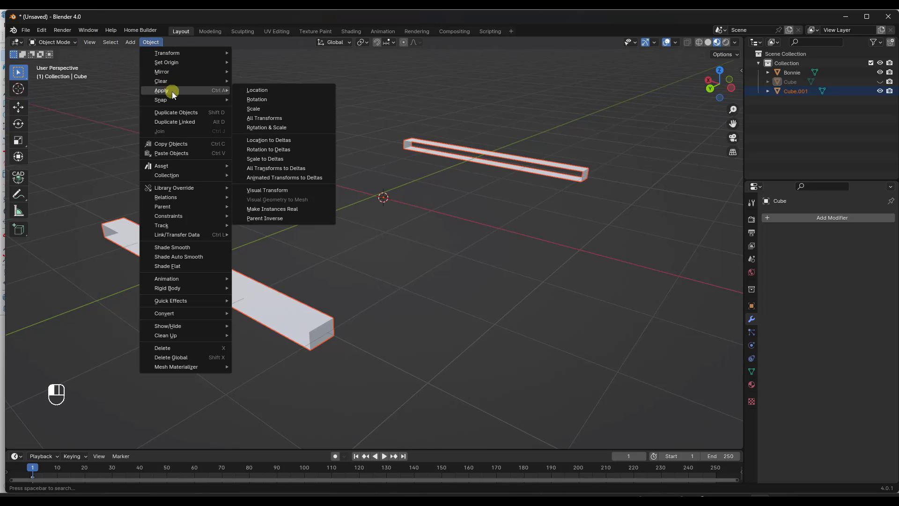
pyautogui.click(274, 127)
# Step: Add a Solidify modifier to the strips object with offset 1, even thickness enabled and a thickness of about 0.030 ft
pyautogui.click(289, 309)
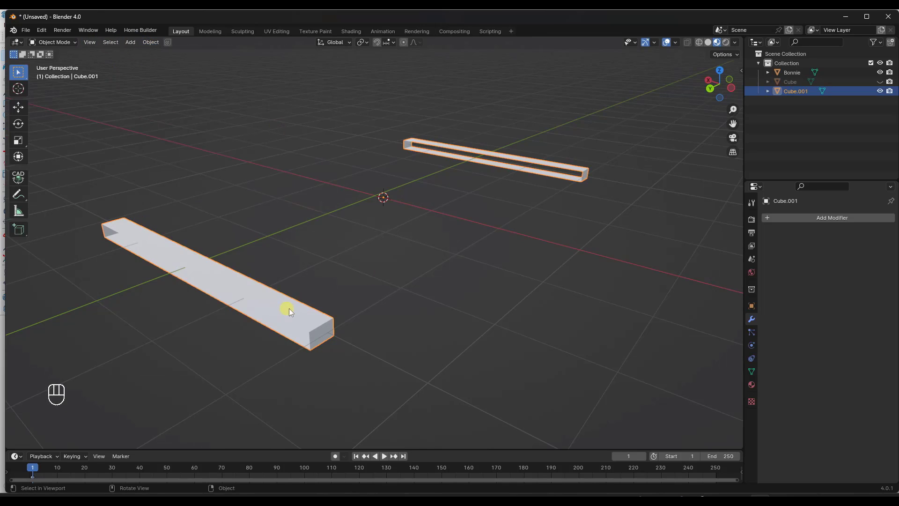
pyautogui.click(812, 217)
pyautogui.moveTo(787, 219)
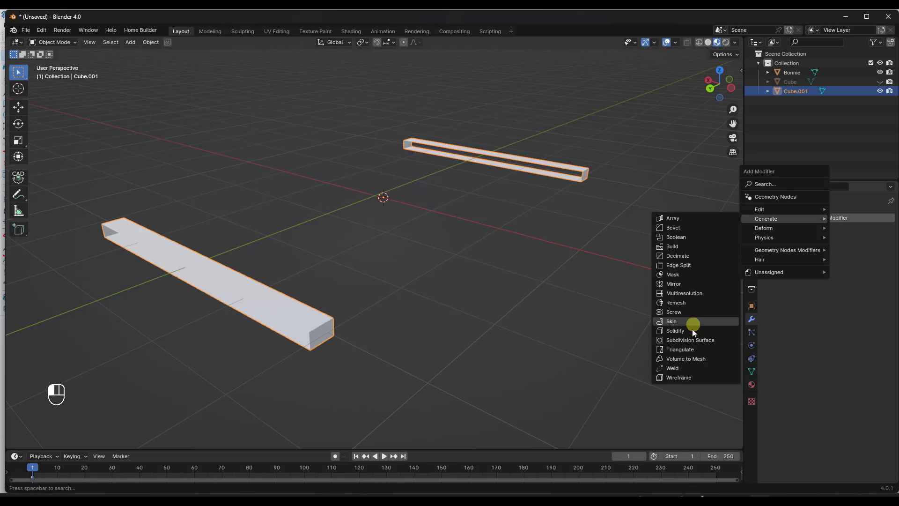
pyautogui.click(676, 330)
pyautogui.moveTo(308, 315)
pyautogui.mouseDown(button='middle')
pyautogui.moveTo(275, 317)
pyautogui.moveTo(295, 313)
pyautogui.moveTo(299, 299)
pyautogui.mouseUp(button='middle')
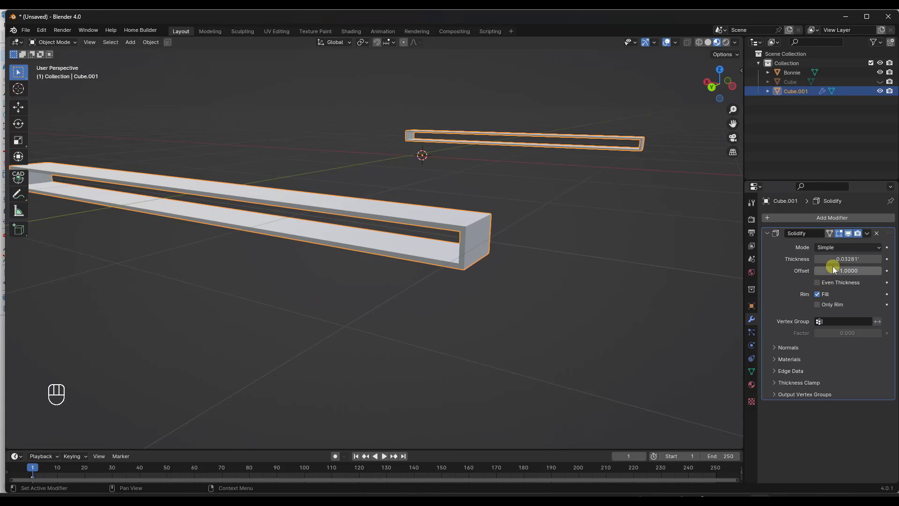
pyautogui.moveTo(837, 272); pyautogui.dragTo(256, 271)
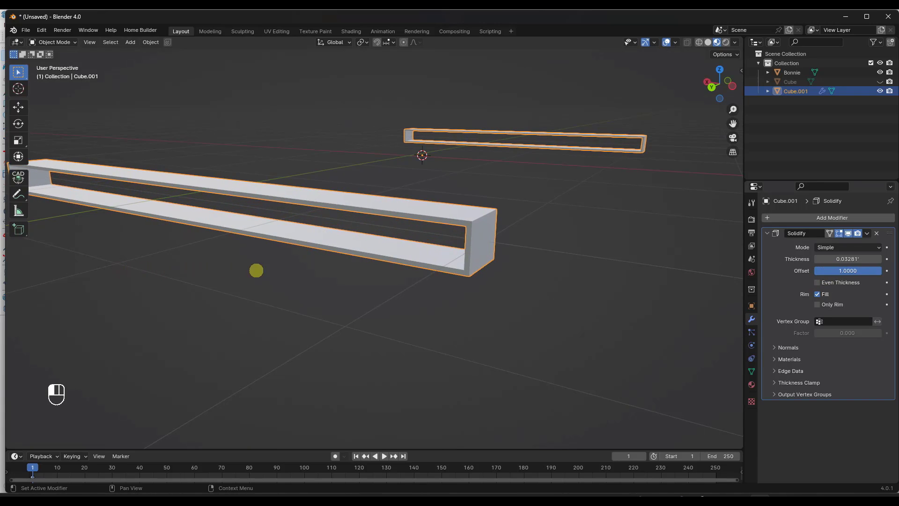
pyautogui.click(822, 284)
pyautogui.moveTo(517, 245); pyautogui.dragTo(523, 249, button='middle')
pyautogui.moveTo(857, 259); pyautogui.dragTo(129, 267)
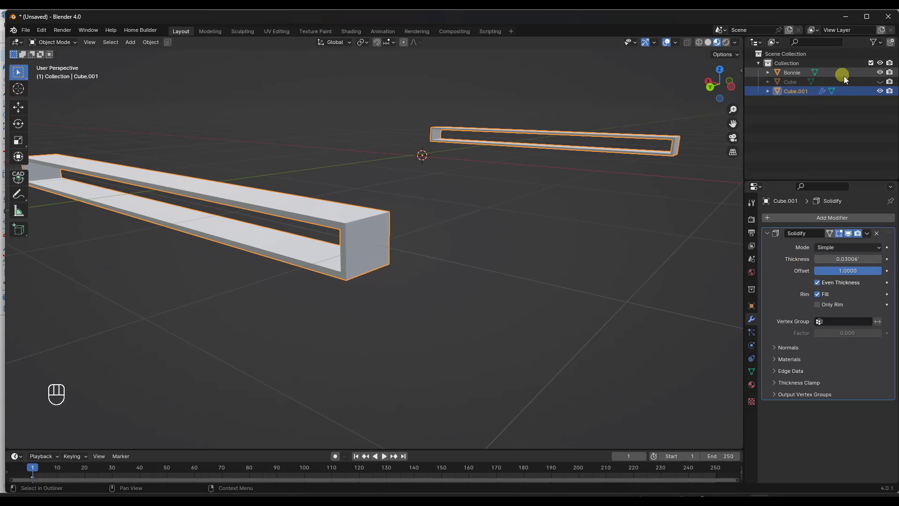
# Step: Unhide the slab and reduce the strips' Solidify thickness to about 0.023 ft
pyautogui.click(880, 81)
pyautogui.scroll(-6, 515, 198)
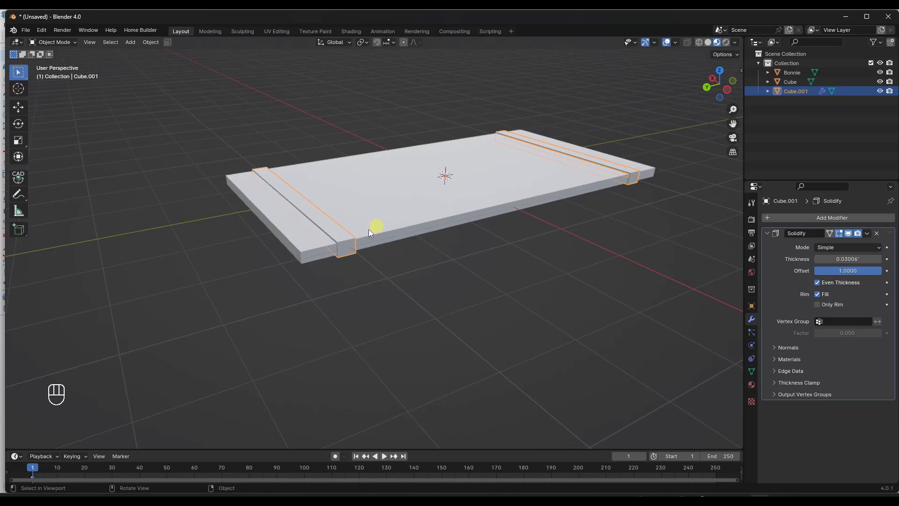
pyautogui.scroll(5, 370, 217)
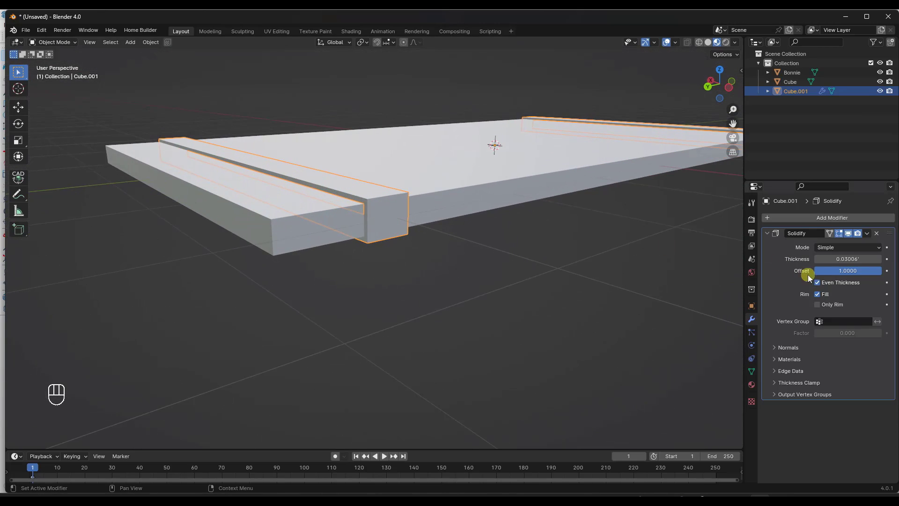
pyautogui.moveTo(848, 259); pyautogui.dragTo(810, 272)
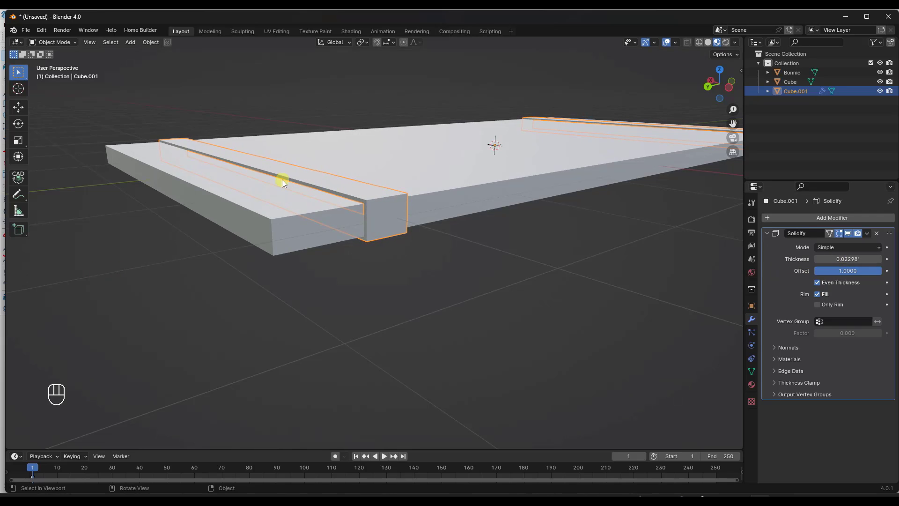
# Step: Add a centred loop cut across the slab's width and bevel it to a width of about 0.724 ft
pyautogui.moveTo(282, 179); pyautogui.dragTo(364, 254, button='middle')
pyautogui.click(365, 252)
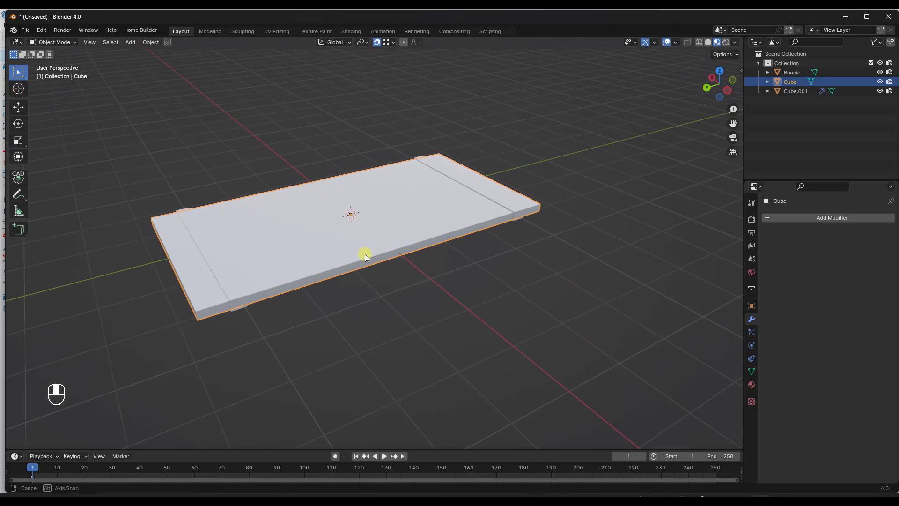
pyautogui.press('Tab')
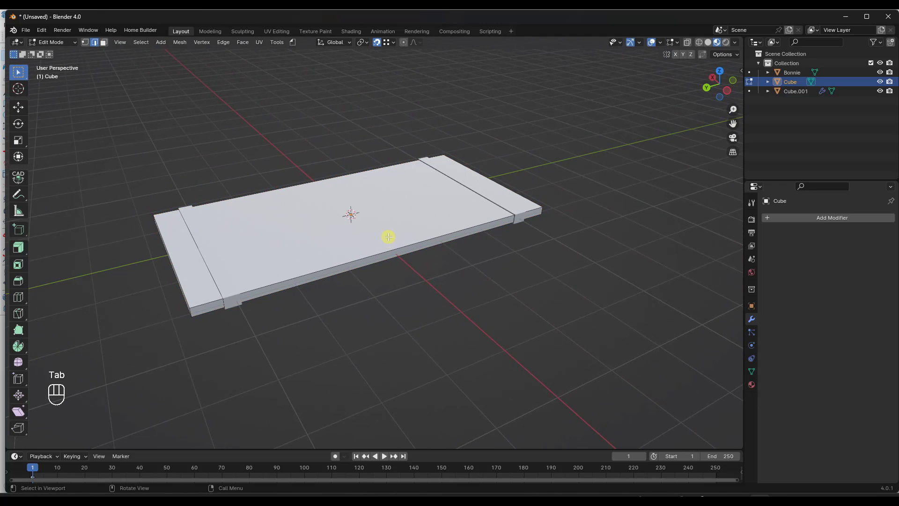
pyautogui.hotkey('ctrl', 'r')
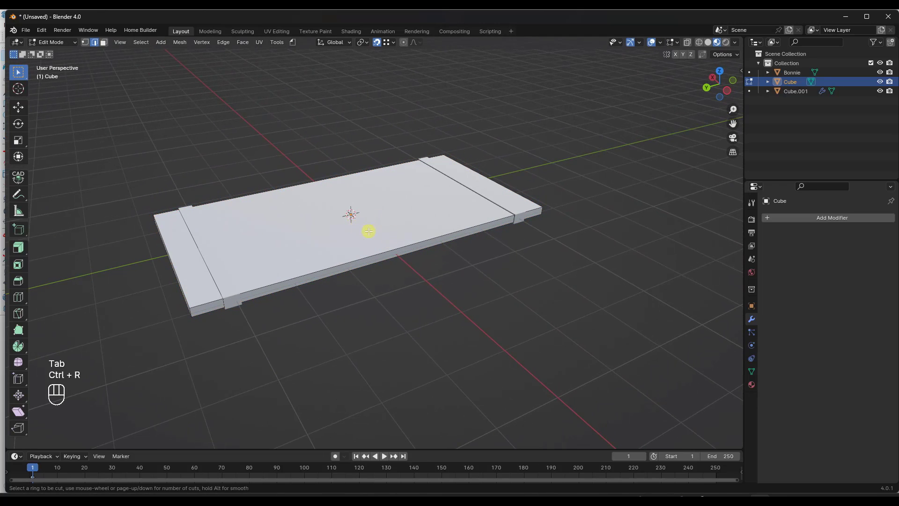
pyautogui.click(385, 247)
pyautogui.rightClick(381, 245)
pyautogui.moveTo(408, 255); pyautogui.dragTo(402, 245, button='middle')
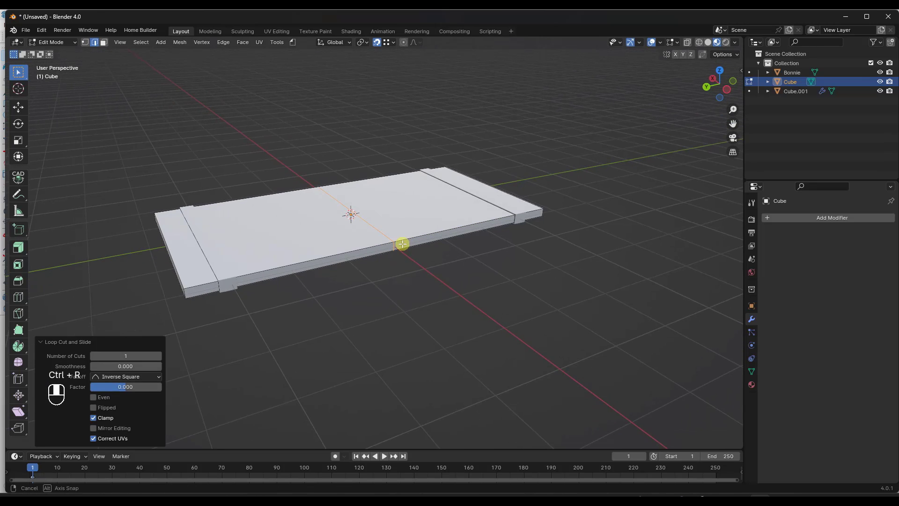
pyautogui.hotkey('ctrl', 'b')
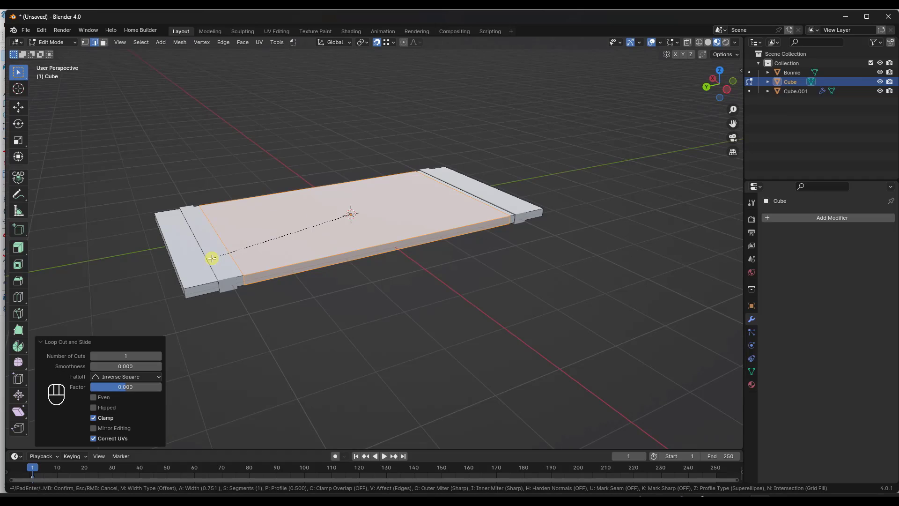
pyautogui.click(216, 258)
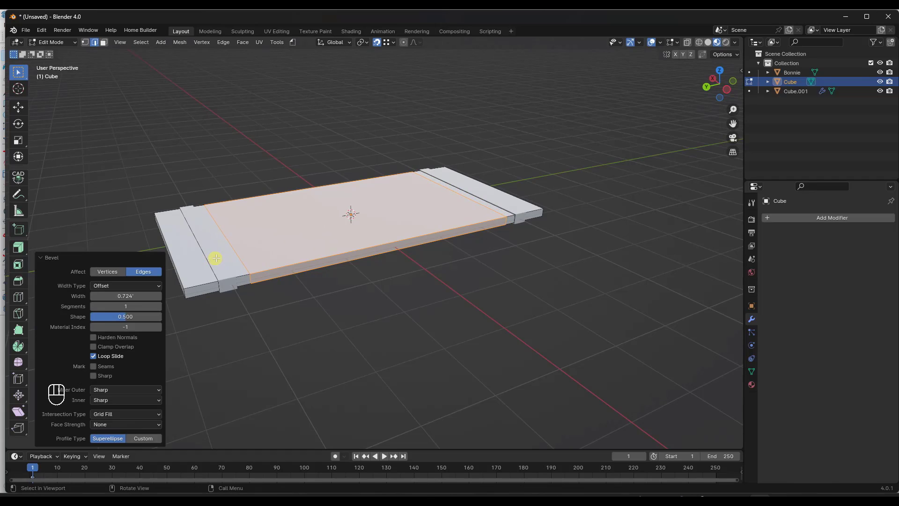
# Step: Bevel the two edge loops near the raised bands by about 0.036 ft to form narrow strips across the slab
pyautogui.keyDown('alt'); pyautogui.click(245, 264); pyautogui.keyUp('alt')
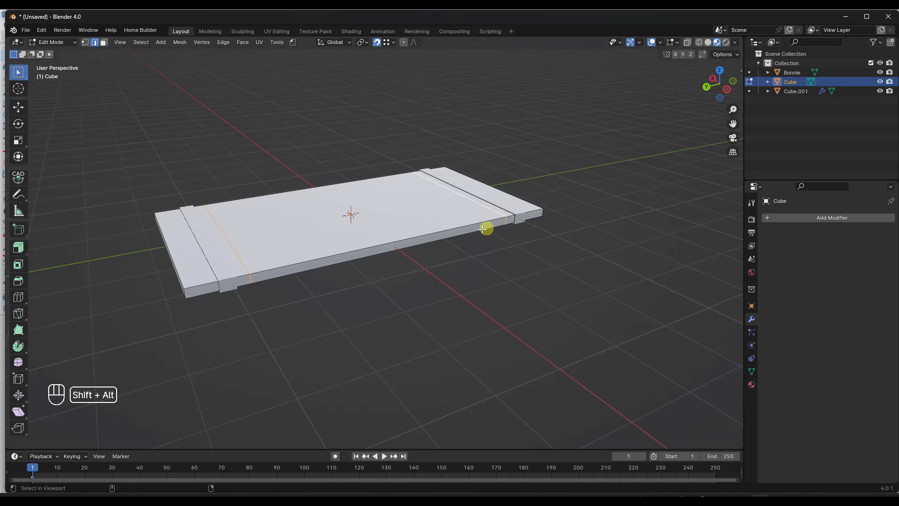
pyautogui.hotkey('ctrl', 'b')
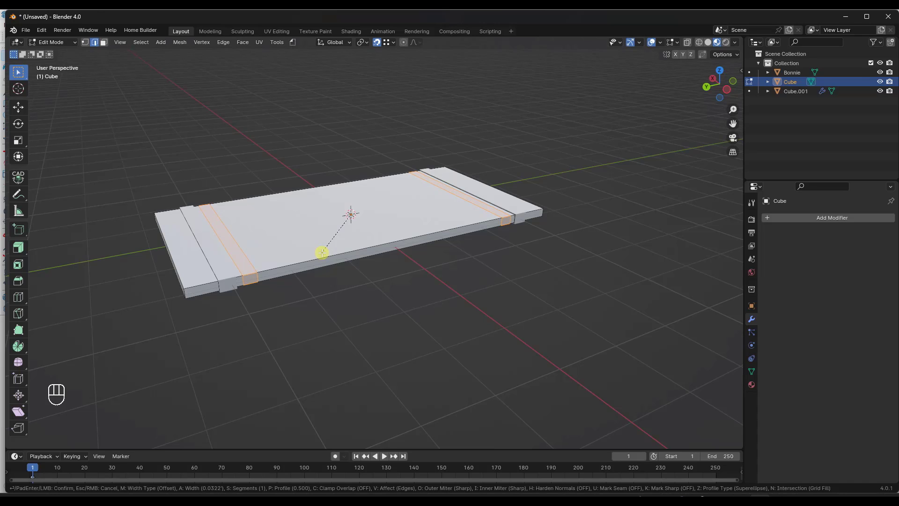
pyautogui.click(323, 253)
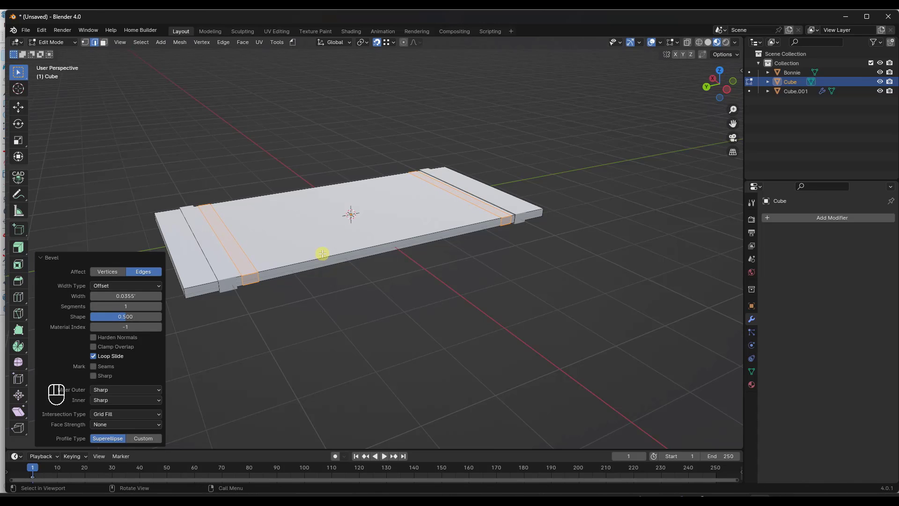
pyautogui.moveTo(322, 253)
pyautogui.mouseDown(button='middle')
pyautogui.moveTo(316, 241)
pyautogui.moveTo(308, 252)
pyautogui.mouseUp(button='middle')
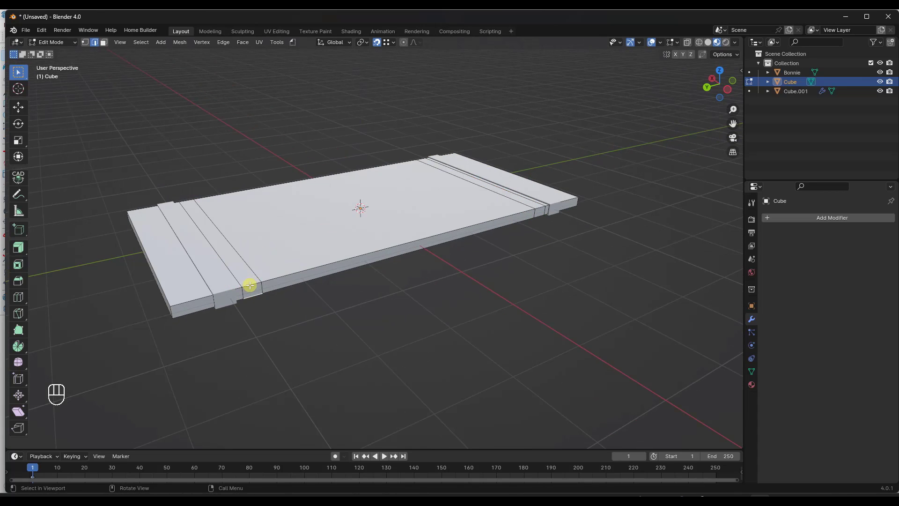
# Step: Duplicate the face loops of both new strips in place, separate them into their own object and select that object
pyautogui.press('3')
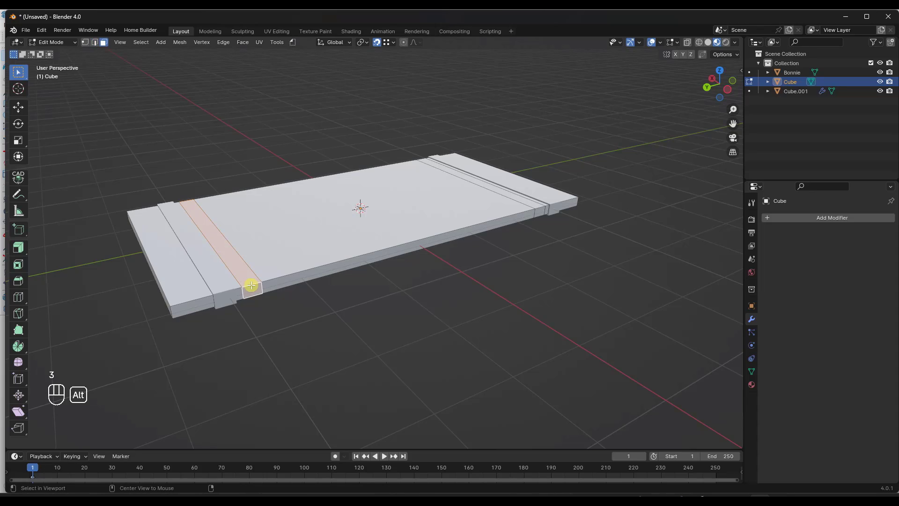
pyautogui.keyDown('alt'); pyautogui.keyDown('shift'); pyautogui.click(539, 208); pyautogui.keyUp('shift'); pyautogui.keyUp('alt')
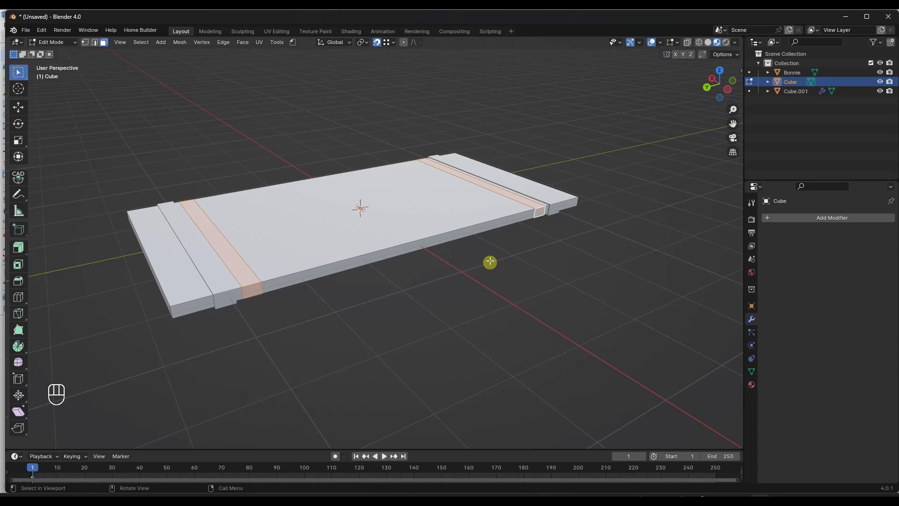
pyautogui.hotkey('shift', 'd')
pyautogui.rightClick(386, 257)
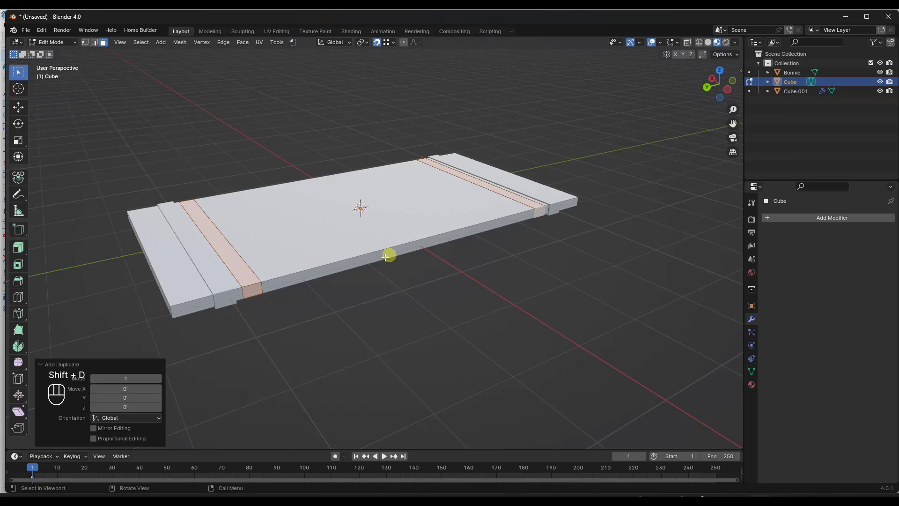
pyautogui.press('F3')
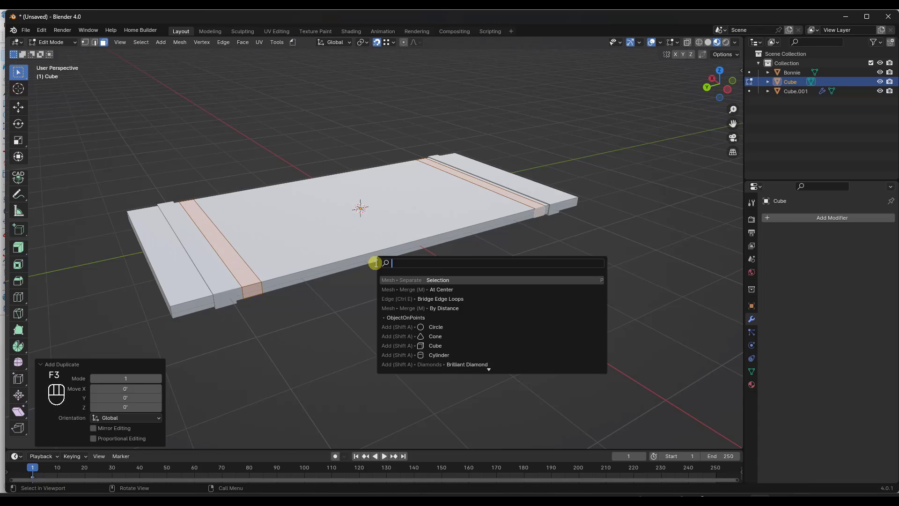
pyautogui.click(430, 279)
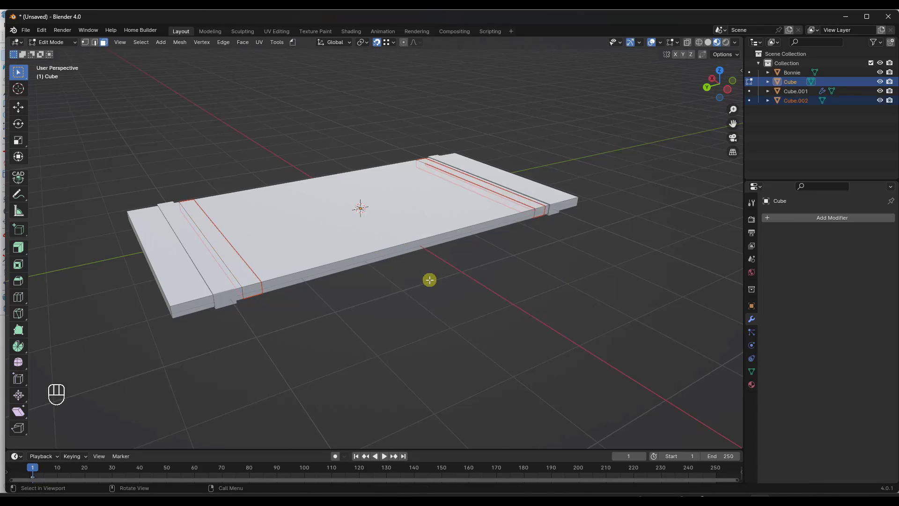
pyautogui.click(795, 100)
# Step: Examine the separated strips with the slab temporarily hidden, and switch to Object Mode with the strips object active
pyautogui.moveTo(427, 209); pyautogui.dragTo(305, 229, button='middle')
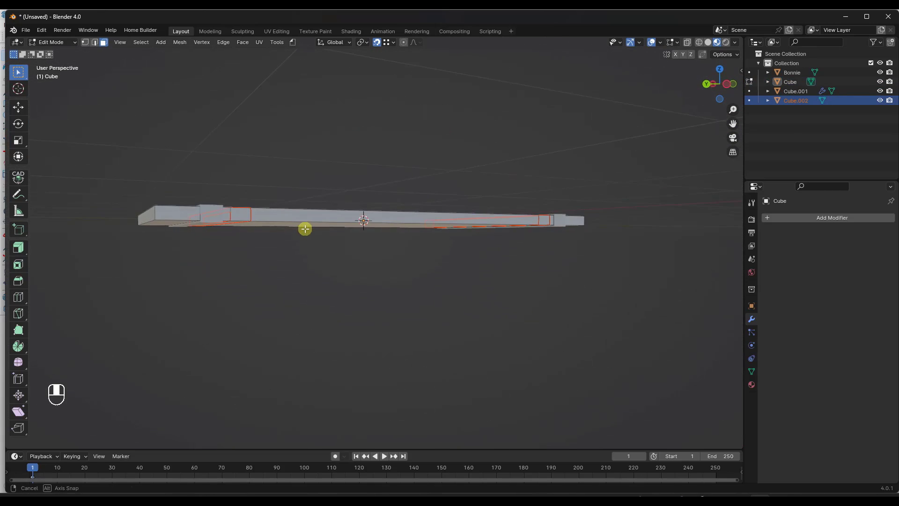
pyautogui.click(880, 91)
pyautogui.click(881, 81)
pyautogui.moveTo(428, 206); pyautogui.dragTo(401, 217, button='middle')
pyautogui.click(861, 99)
pyautogui.click(881, 91)
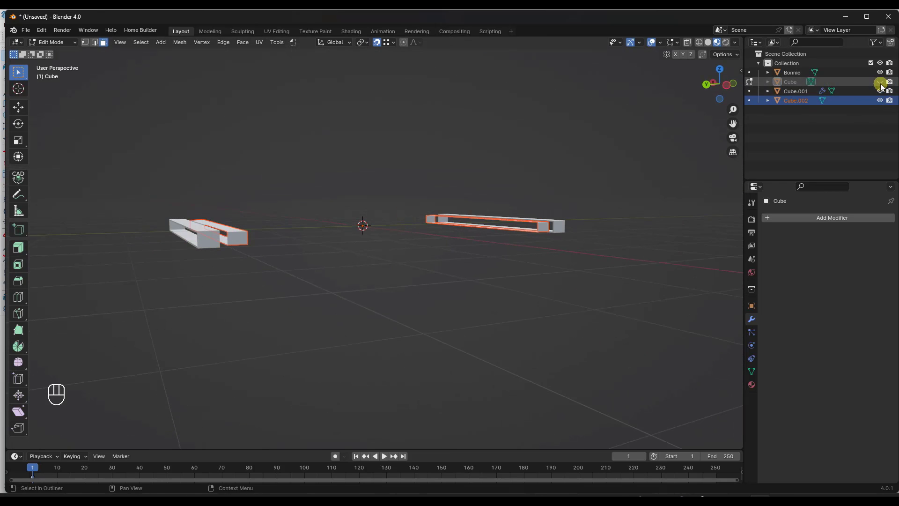
pyautogui.click(881, 82)
pyautogui.scroll(4, 237, 235)
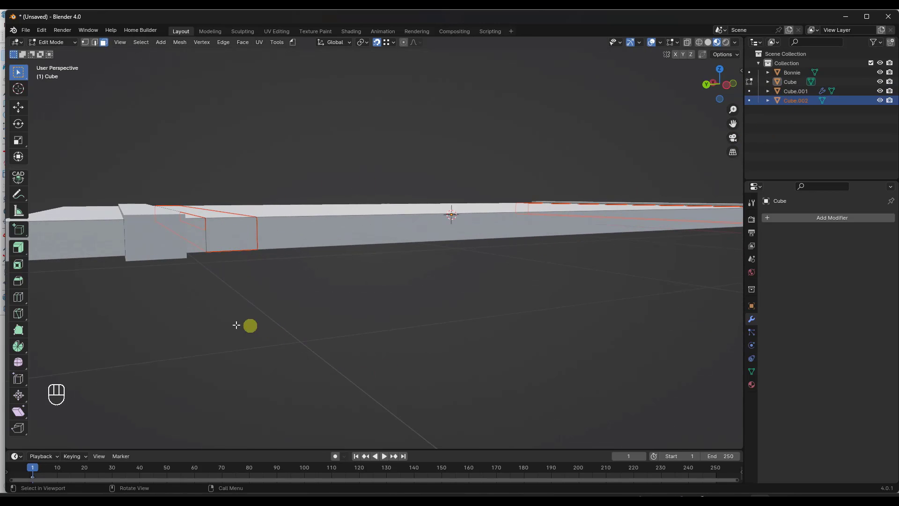
pyautogui.press('Tab')
pyautogui.press('g')
pyautogui.press('z')
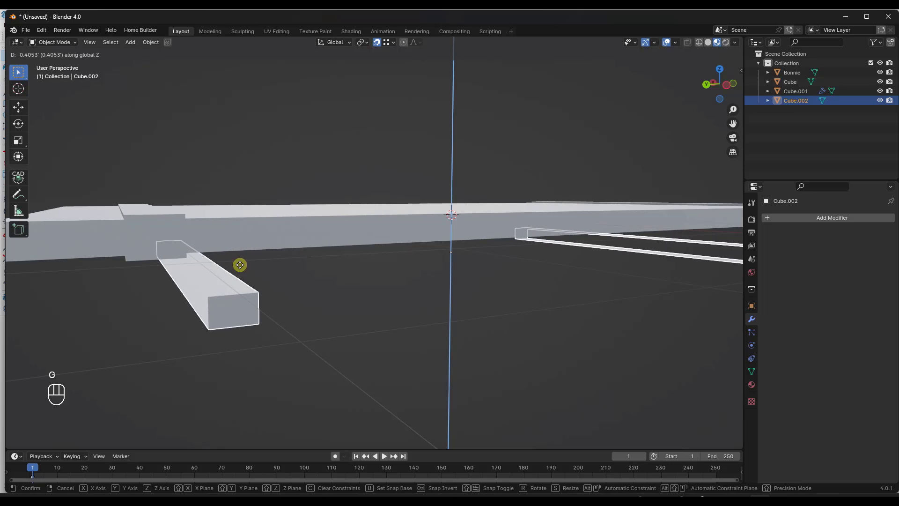
pyautogui.rightClick(240, 265)
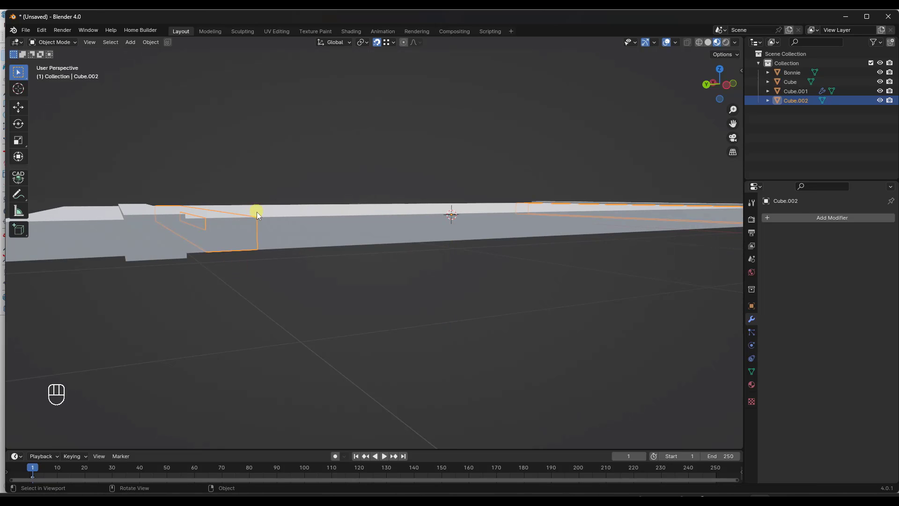
# Step: Move the new strips object down along Z, snapping its upper corner to the slab's underside
pyautogui.press('g')
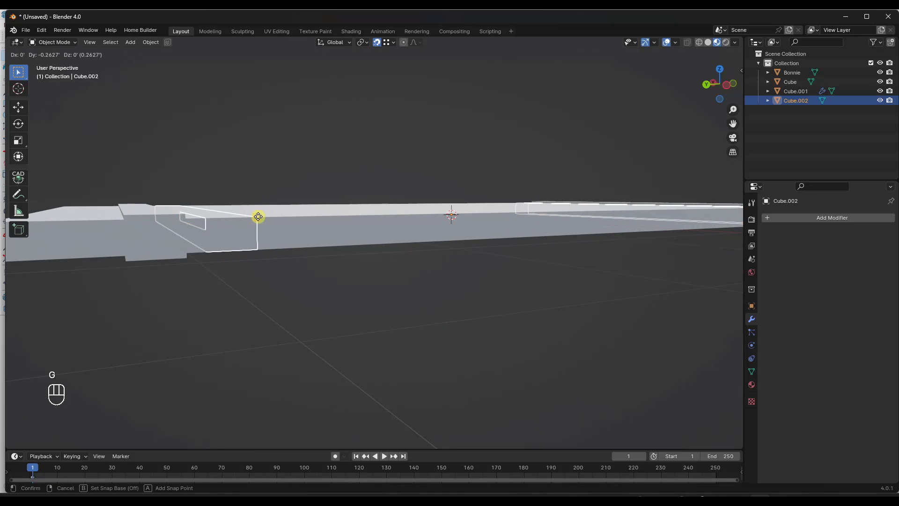
pyautogui.press('z')
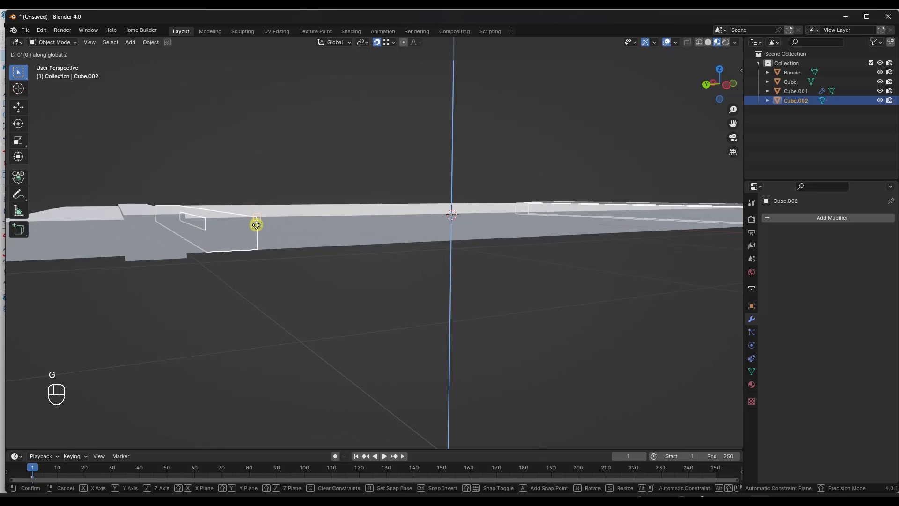
pyautogui.click(259, 246)
pyautogui.moveTo(259, 246); pyautogui.dragTo(341, 259, button='middle')
# Step: In a wireframe side view, select the bottom faces of both strips and move them down about 2.8 ft along Z to form legs
pyautogui.press('Tab')
pyautogui.click(703, 78)
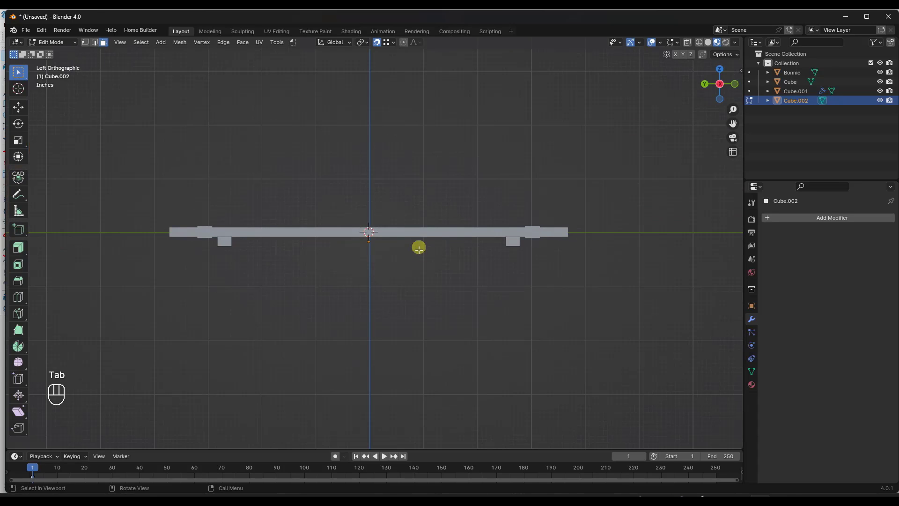
pyautogui.press('z')
pyautogui.click(192, 249)
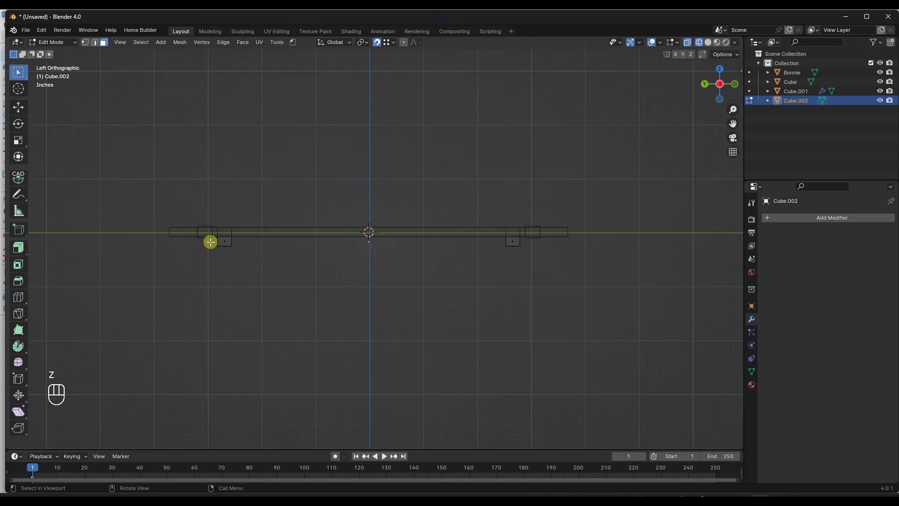
pyautogui.moveTo(210, 242); pyautogui.dragTo(527, 277)
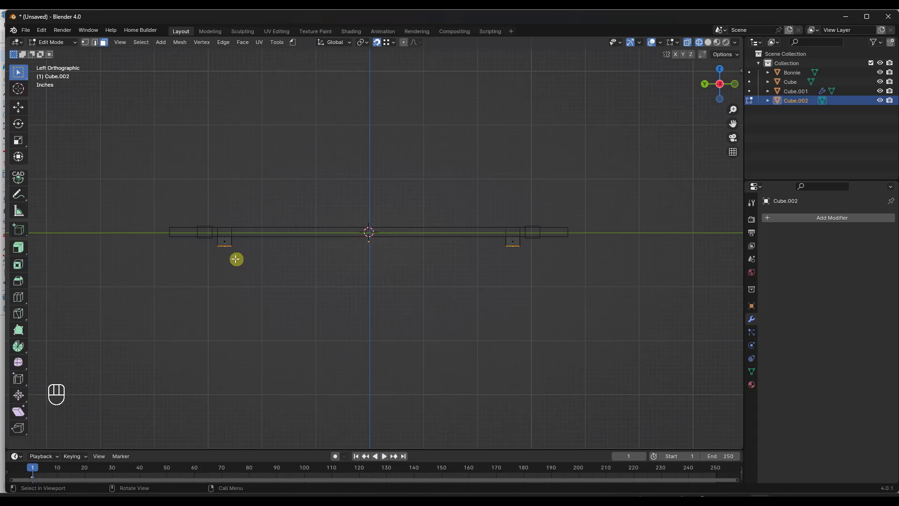
pyautogui.scroll(1, 281, 253)
pyautogui.scroll(-2, 406, 227)
pyautogui.press('g')
pyautogui.press('z')
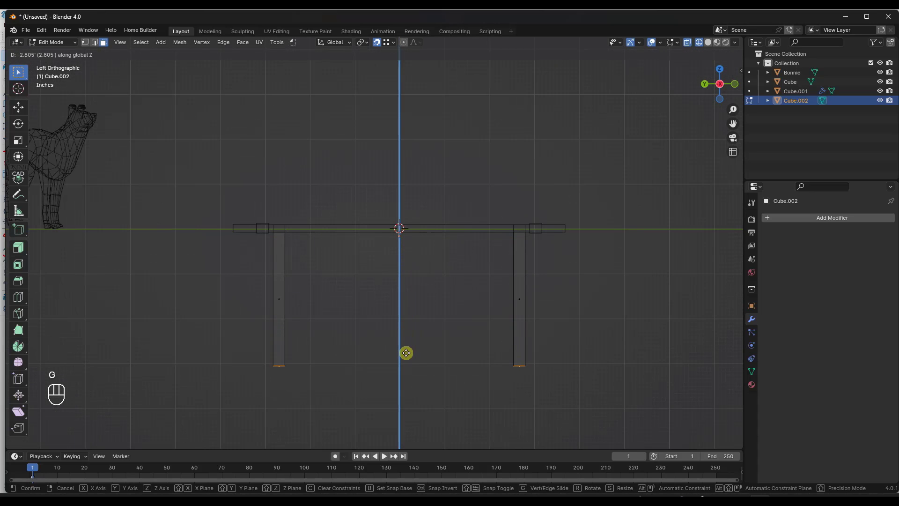
pyautogui.click(406, 351)
# Step: Return to Object Mode, switch the viewport to solid shading and deselect the legs object
pyautogui.moveTo(405, 351); pyautogui.dragTo(412, 307, button='middle')
pyautogui.press('Tab')
pyautogui.scroll(-2, 413, 306)
pyautogui.scroll(1, 443, 283)
pyautogui.press('z')
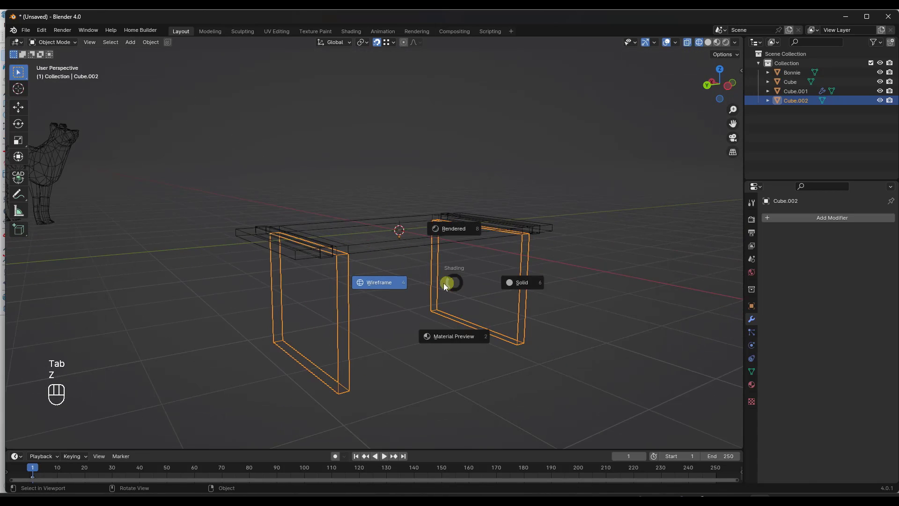
pyautogui.click(521, 282)
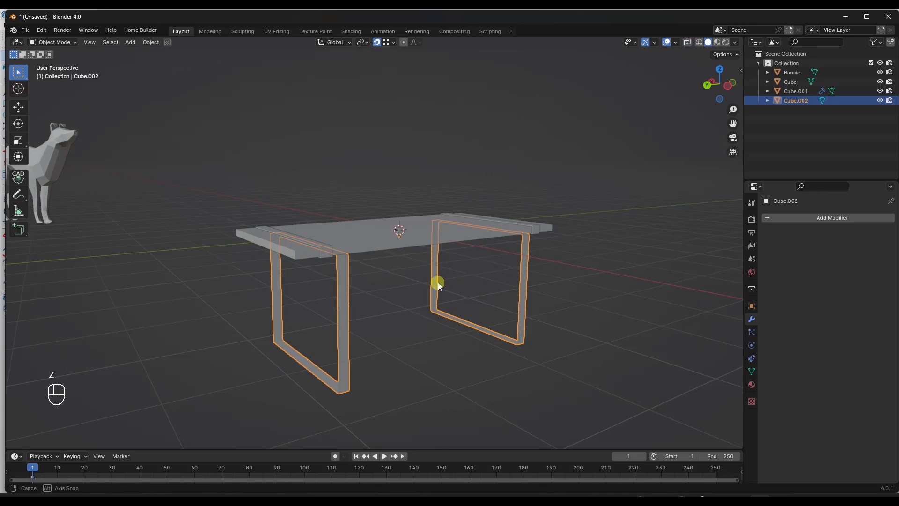
pyautogui.moveTo(437, 282); pyautogui.dragTo(527, 271, button='middle')
pyautogui.click(585, 263)
# Step: Add a Solidify modifier to the legs object and enable even thickness
pyautogui.scroll(2, 518, 304)
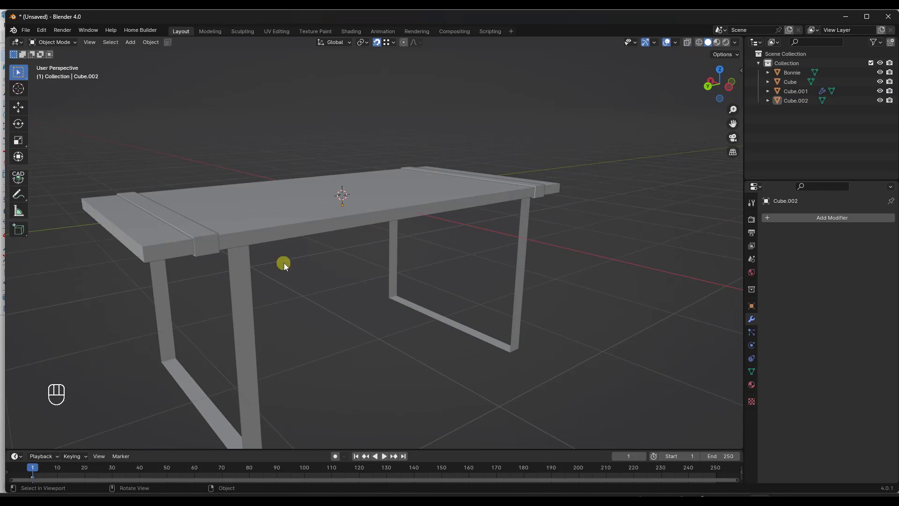
pyautogui.moveTo(284, 263); pyautogui.dragTo(316, 249, button='middle')
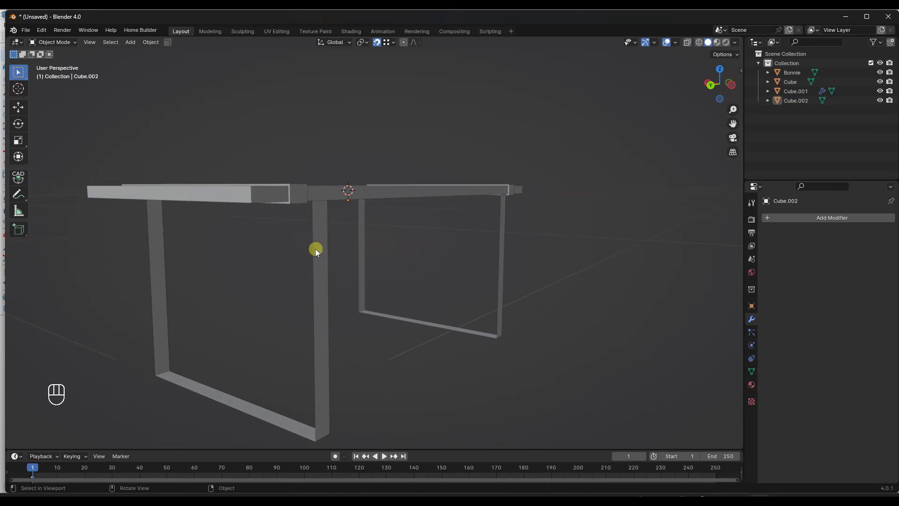
pyautogui.click(319, 248)
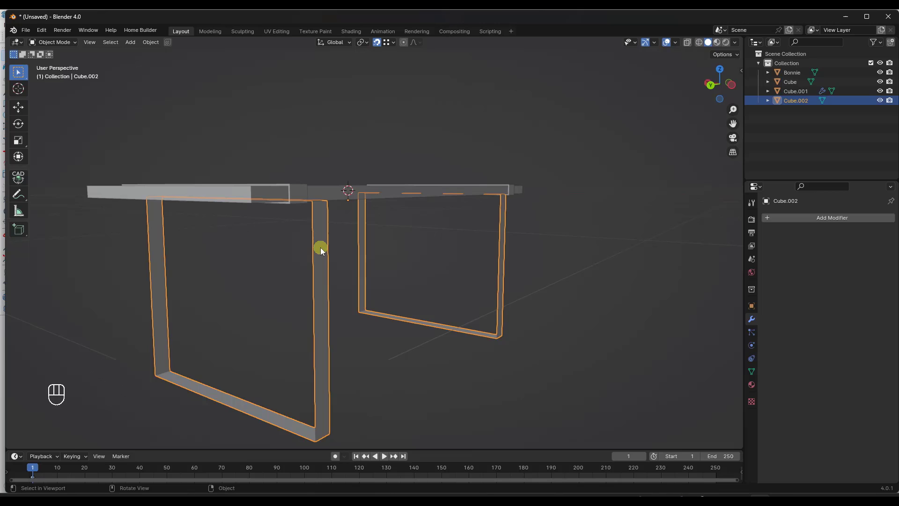
pyautogui.click(803, 218)
pyautogui.moveTo(768, 220)
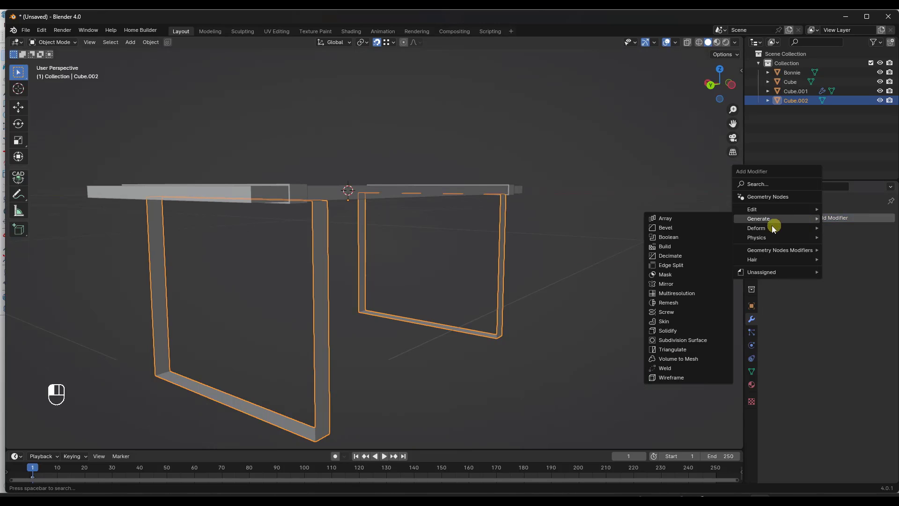
pyautogui.click(668, 331)
pyautogui.moveTo(411, 322); pyautogui.dragTo(437, 293, button='middle')
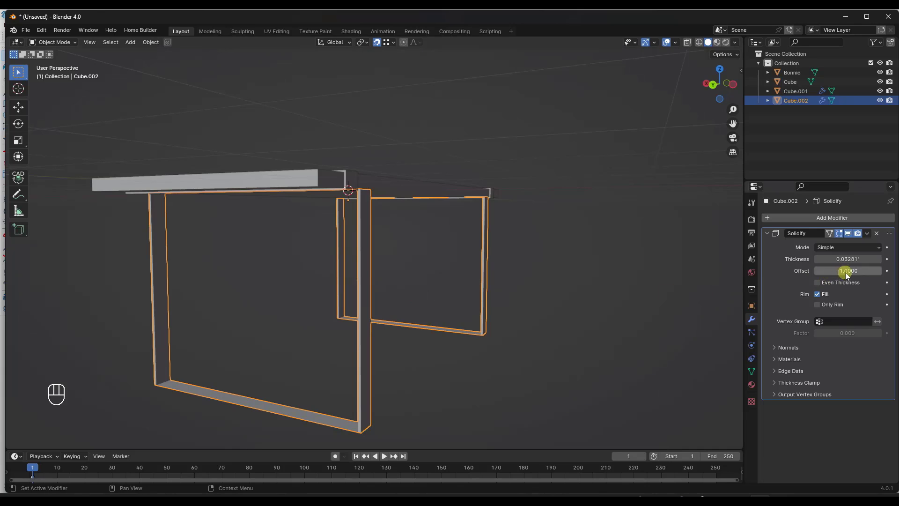
pyautogui.click(818, 282)
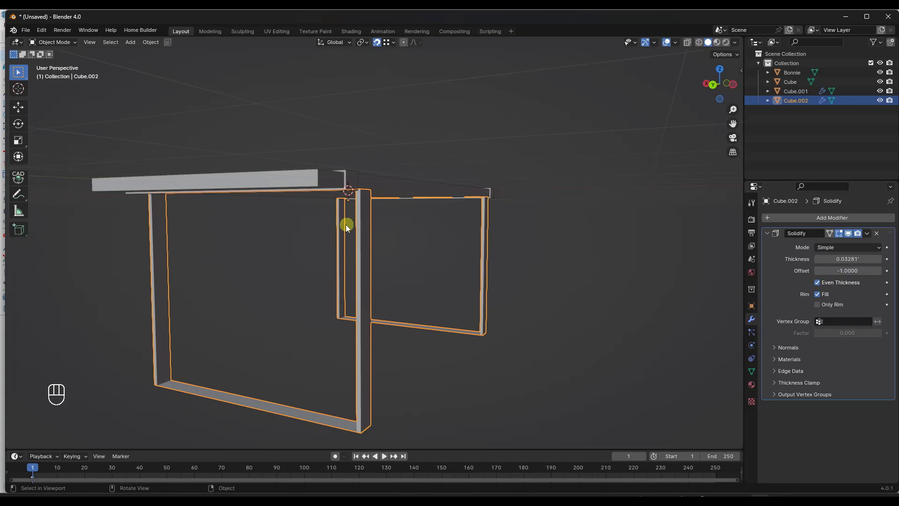
pyautogui.moveTo(347, 226); pyautogui.dragTo(354, 217, button='middle')
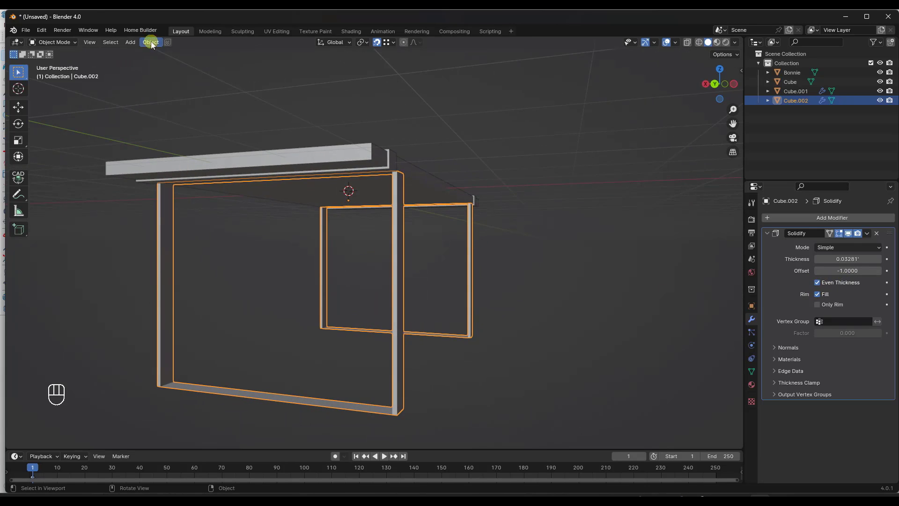
# Step: Apply the rotation and scale of the legs object
pyautogui.scroll(5, 387, 416)
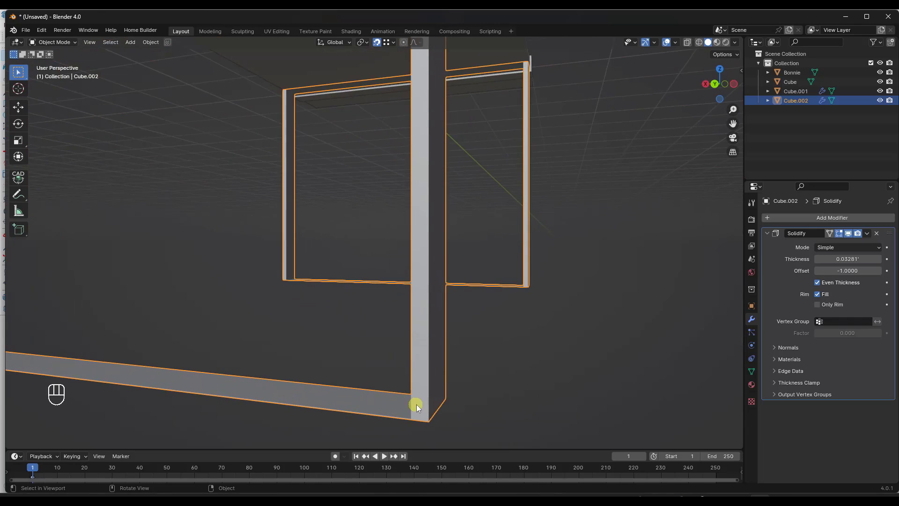
pyautogui.scroll(-4, 417, 404)
pyautogui.click(151, 42)
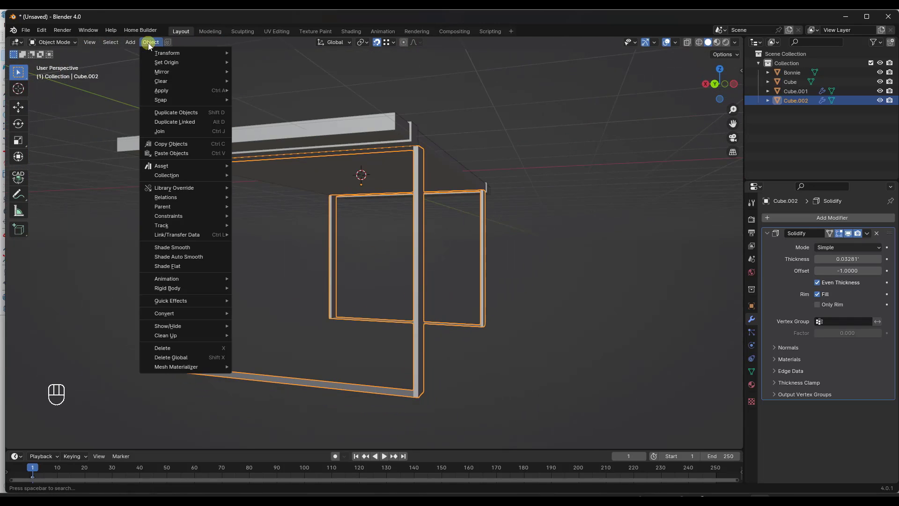
pyautogui.moveTo(185, 90)
pyautogui.click(276, 127)
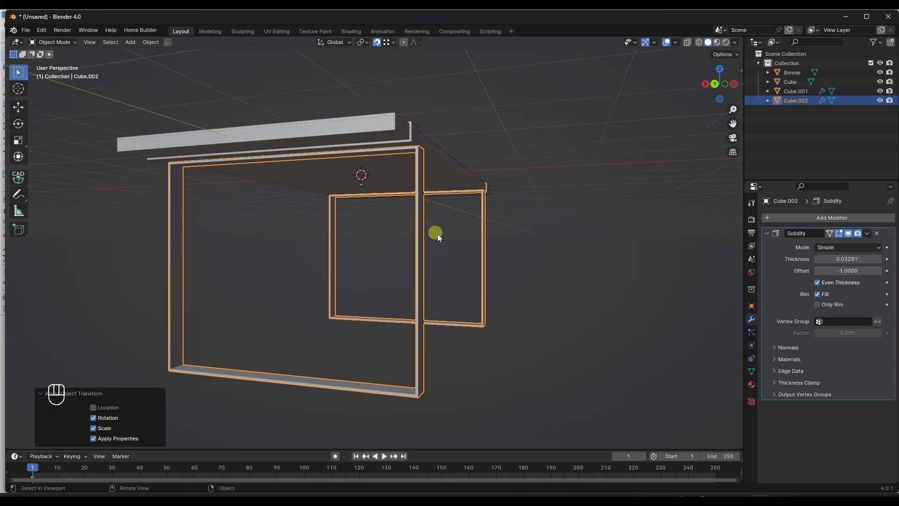
# Step: Increase the legs' Solidify thickness to about 0.04573' and deselect the legs object
pyautogui.moveTo(852, 259); pyautogui.dragTo(499, 261)
pyautogui.moveTo(499, 260); pyautogui.dragTo(337, 259, button='middle')
pyautogui.click(388, 279)
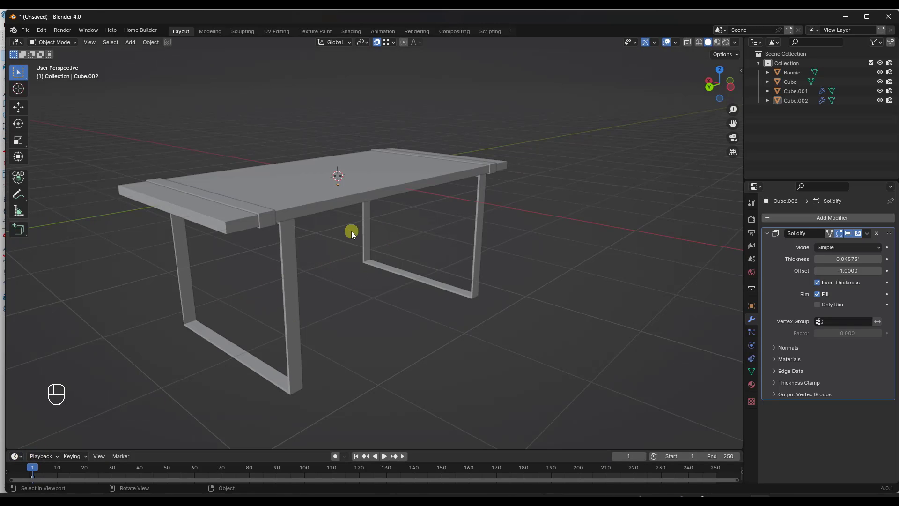
# Step: Select the tabletop slab, inspect its mesh in Edit Mode and return to Object Mode
pyautogui.moveTo(351, 232)
pyautogui.mouseDown(button='middle')
pyautogui.moveTo(398, 246)
pyautogui.moveTo(422, 233)
pyautogui.moveTo(362, 231)
pyautogui.moveTo(424, 236)
pyautogui.moveTo(346, 238)
pyautogui.mouseUp(button='middle')
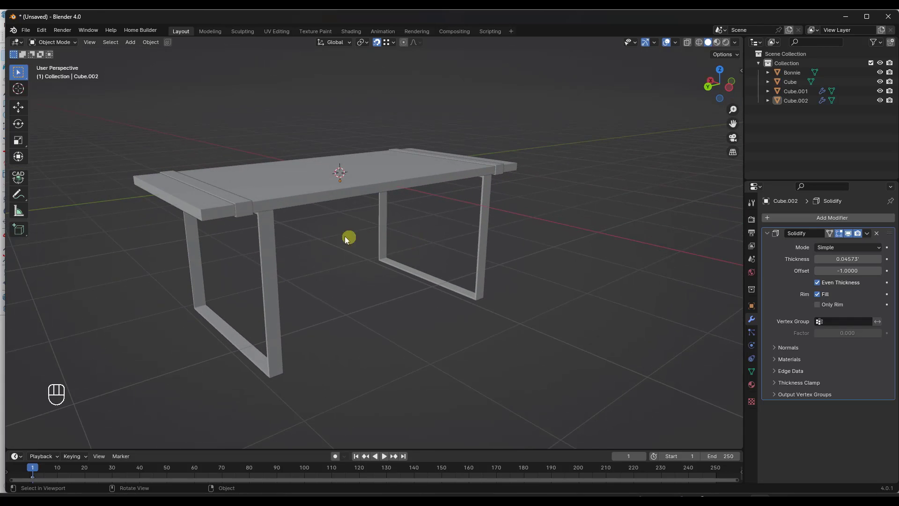
pyautogui.press('Tab')
pyautogui.press('Tab')
pyautogui.click(329, 186)
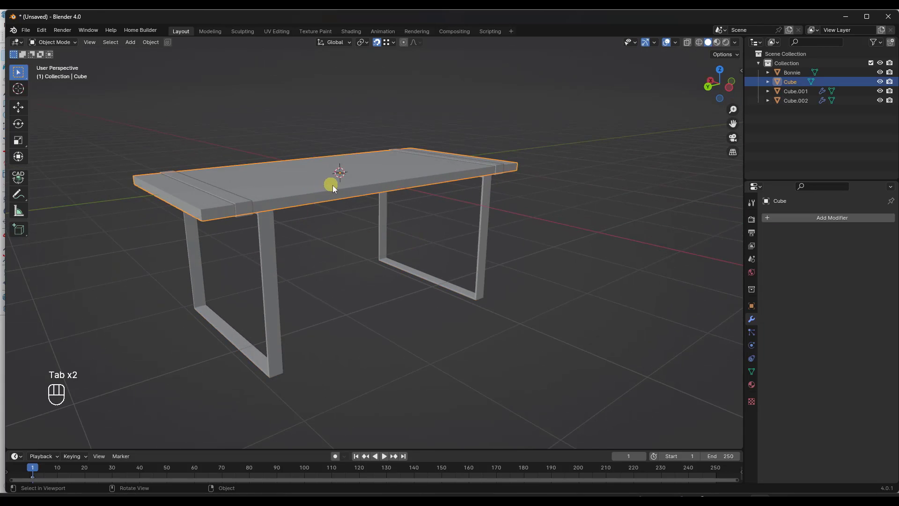
pyautogui.press('Tab')
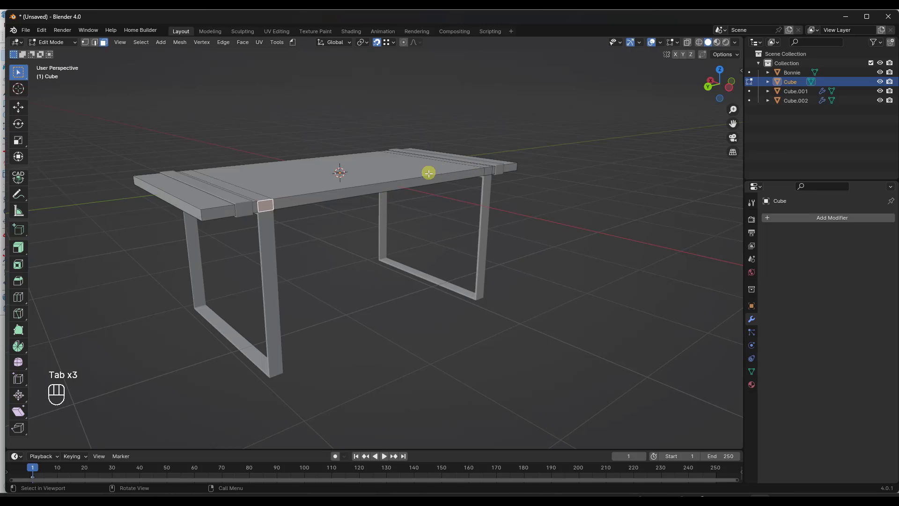
pyautogui.moveTo(429, 173); pyautogui.dragTo(381, 196, button='middle')
pyautogui.press('Tab')
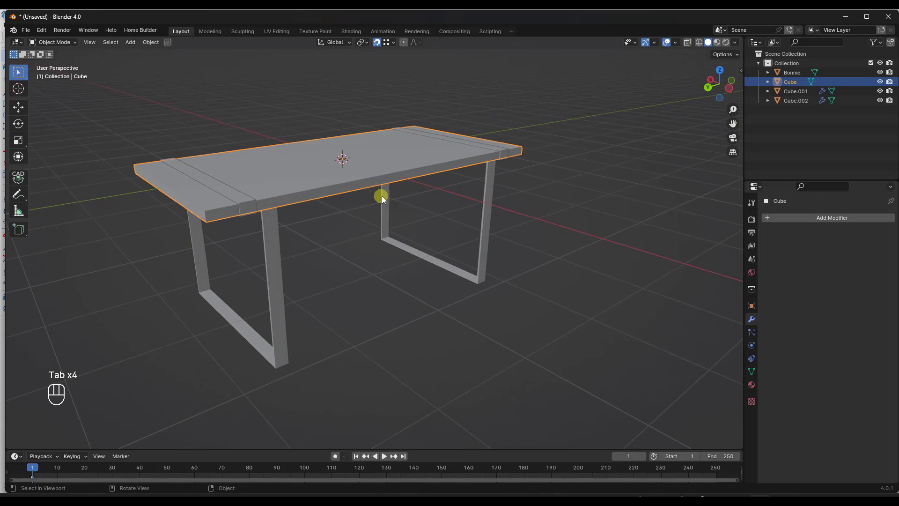